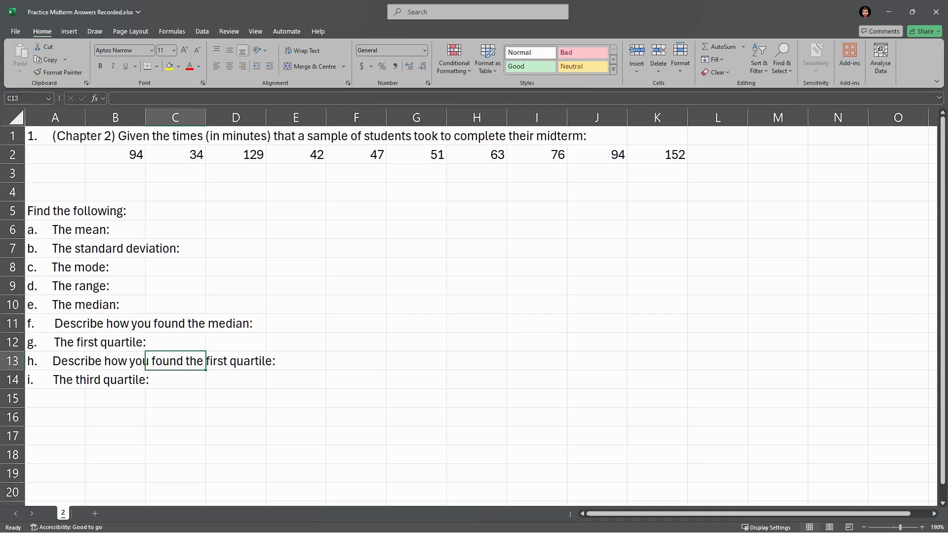
key("super")
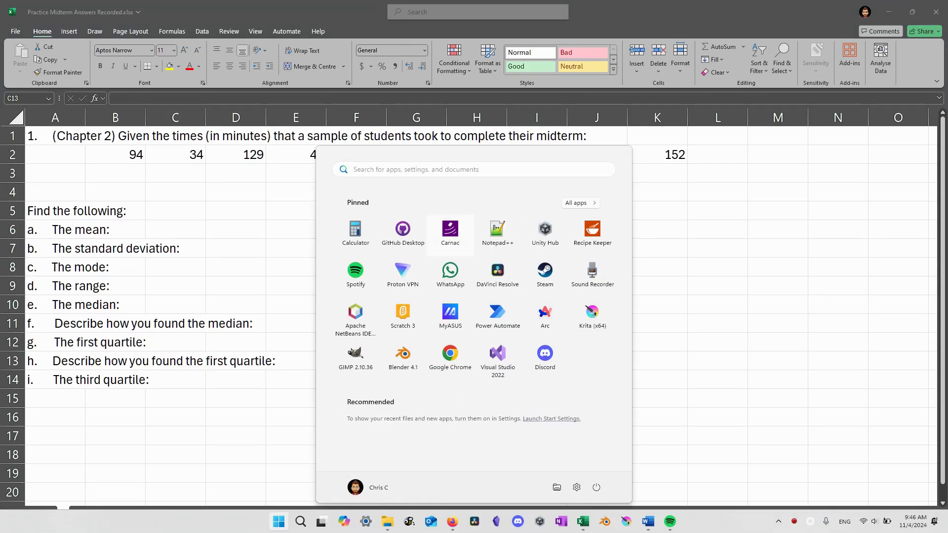
key("super")
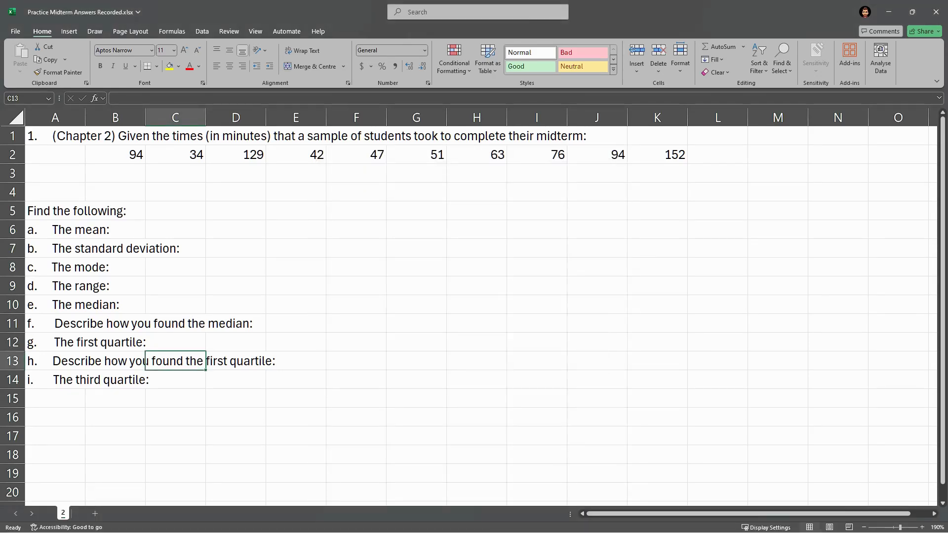
left_click(115, 229)
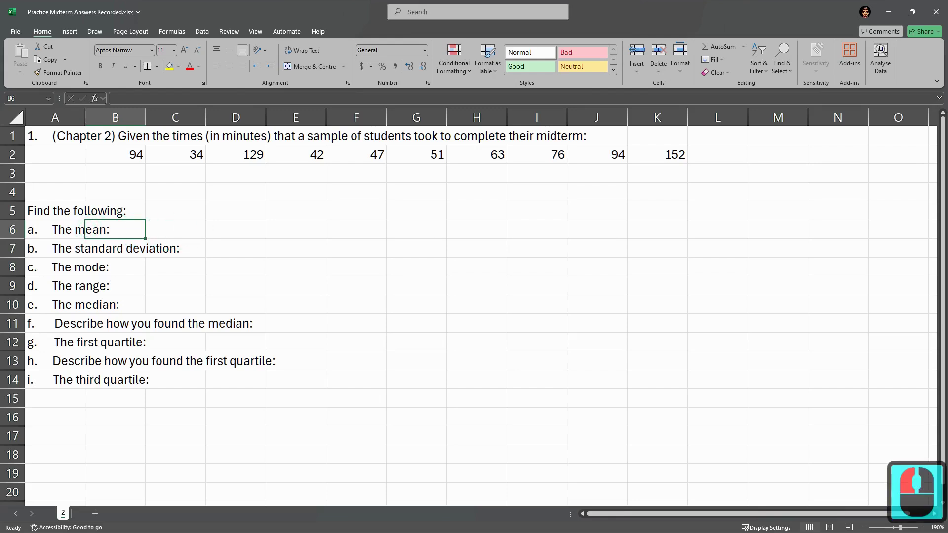
left_click(336, 230)
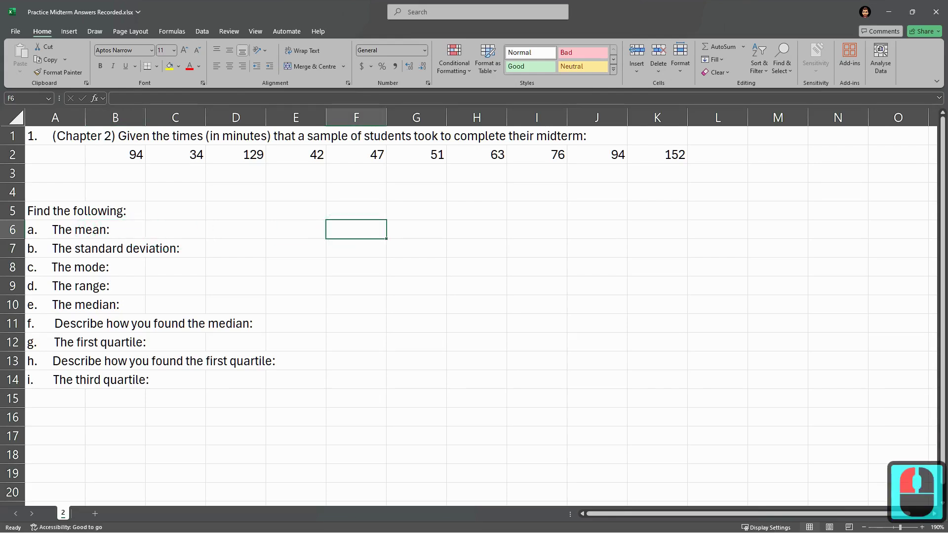
left_click_drag(340, 229, 346, 379)
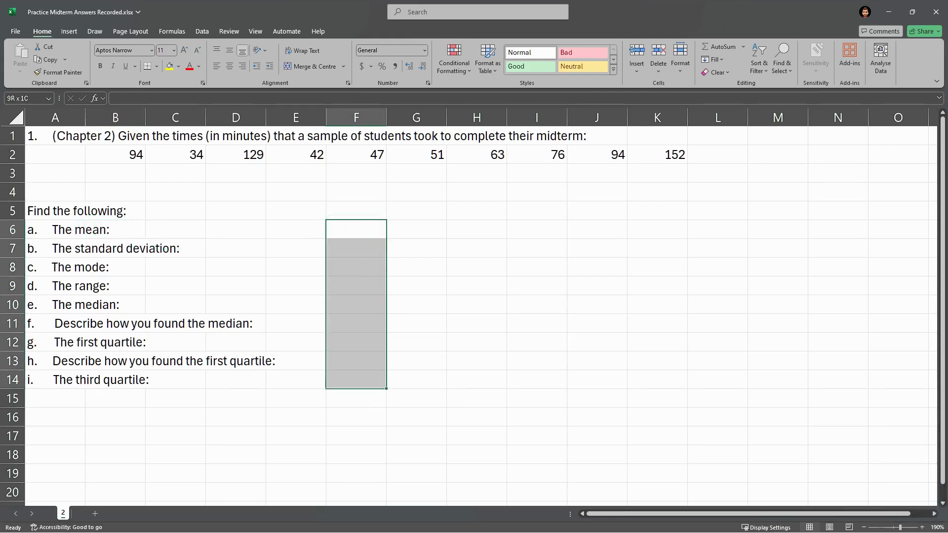
Enter an AVERAGE formula over B2:K2 in cell F6 to calculate the mean of the midterm times.
left_click(346, 232)
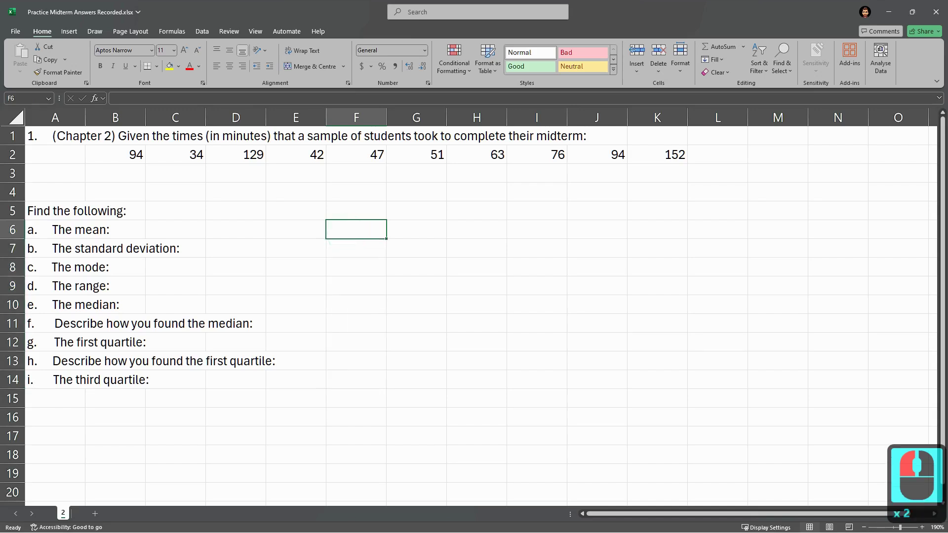
type("=mean")
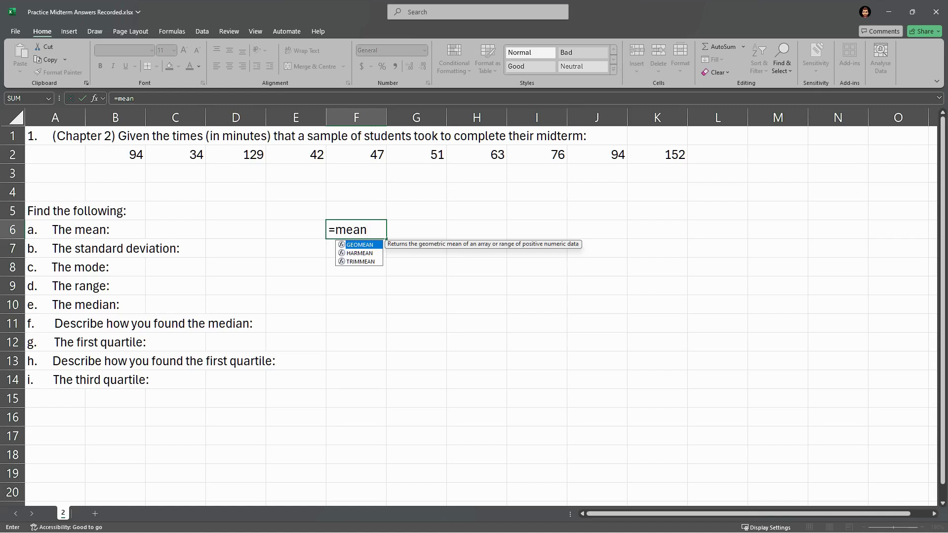
key("BackSpace")
key("BackSpace")
key("BackSpace")
key("BackSpace")
type("avera")
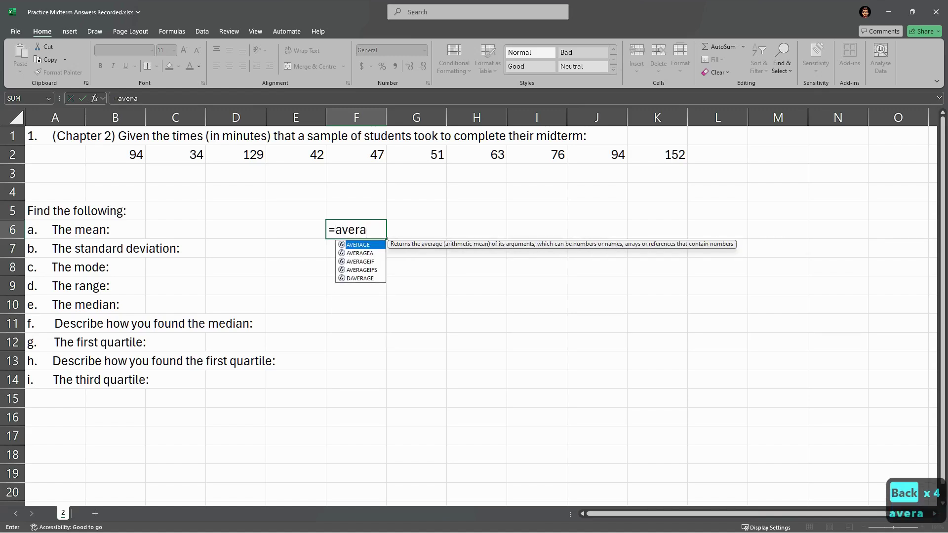
type("ge(")
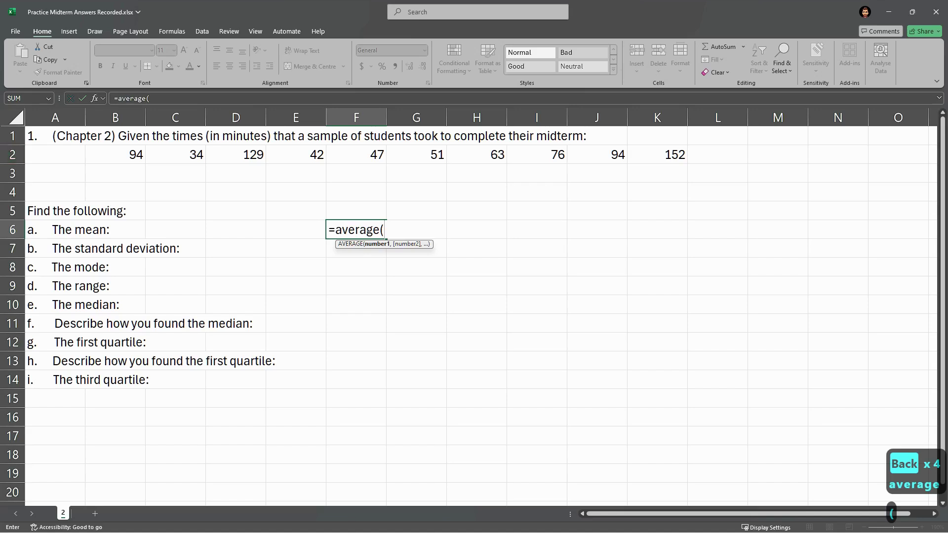
left_click_drag(114, 154, 683, 157)
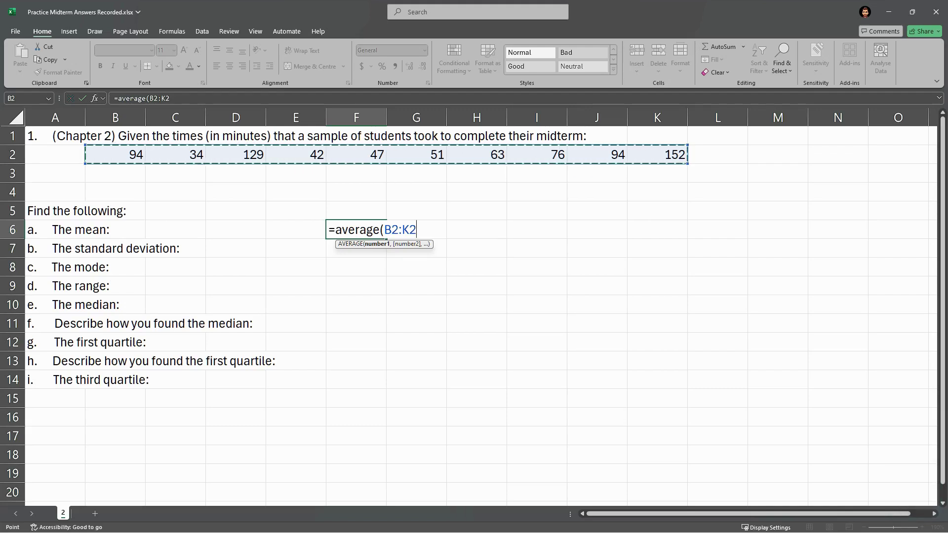
key("Return")
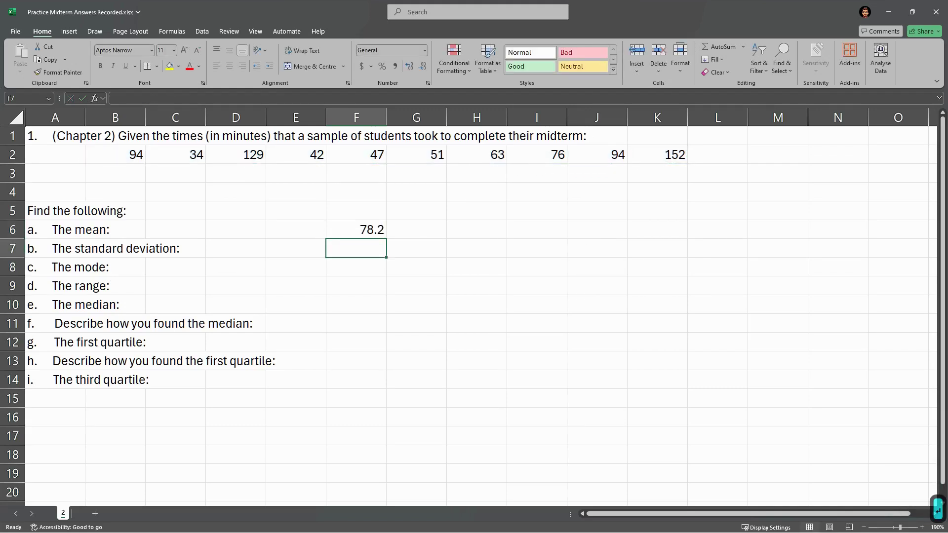
Copy the range reference B2:K2 from within the AVERAGE formula in F6, keeping the formula as it is.
left_click(363, 230)
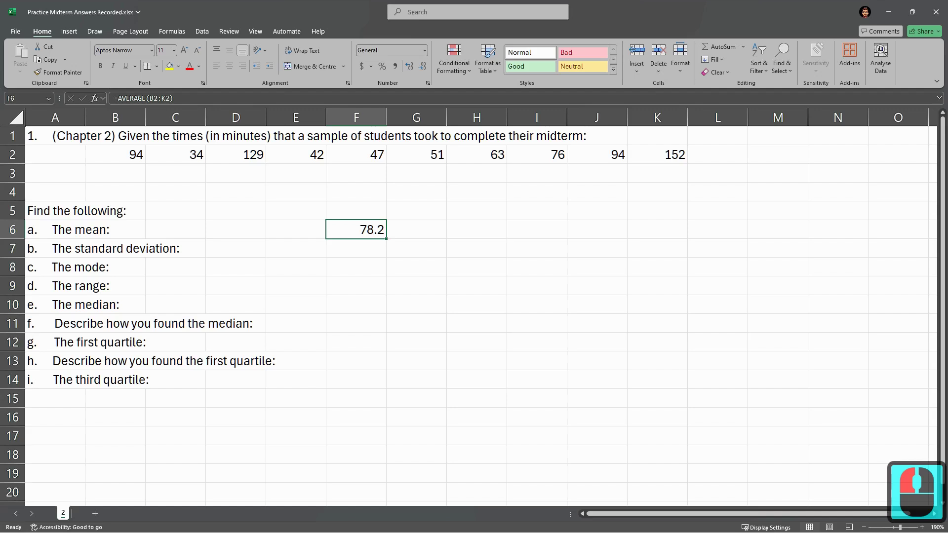
double_click(399, 228)
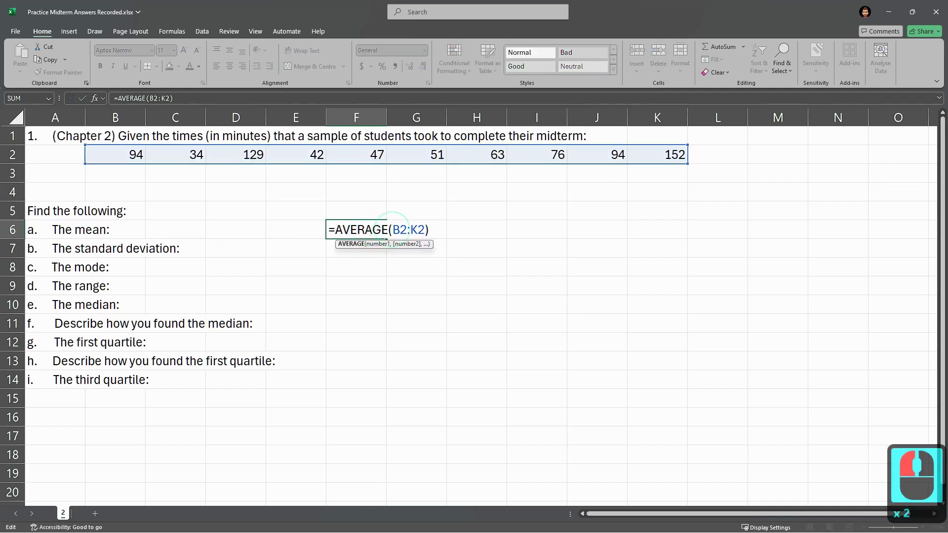
left_click_drag(395, 230, 425, 229)
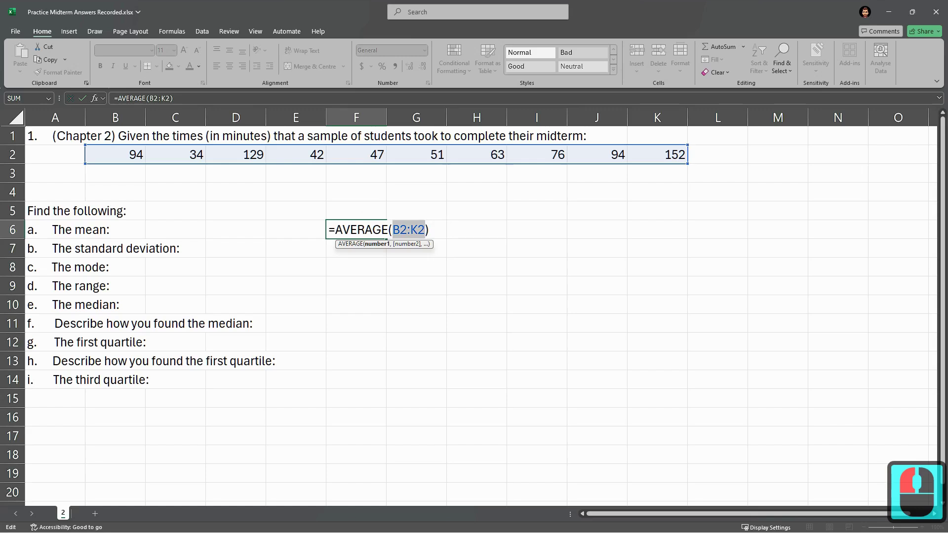
key("ctrl+c")
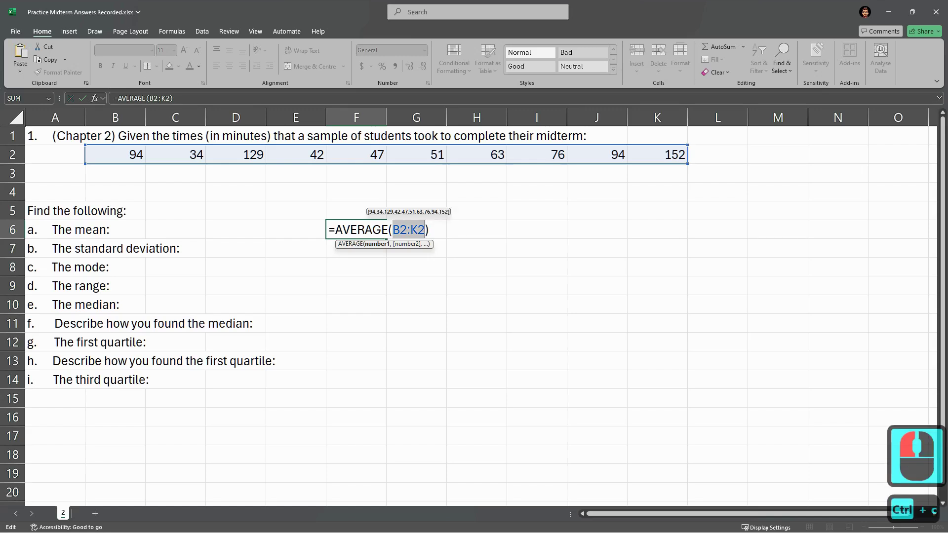
key("Return")
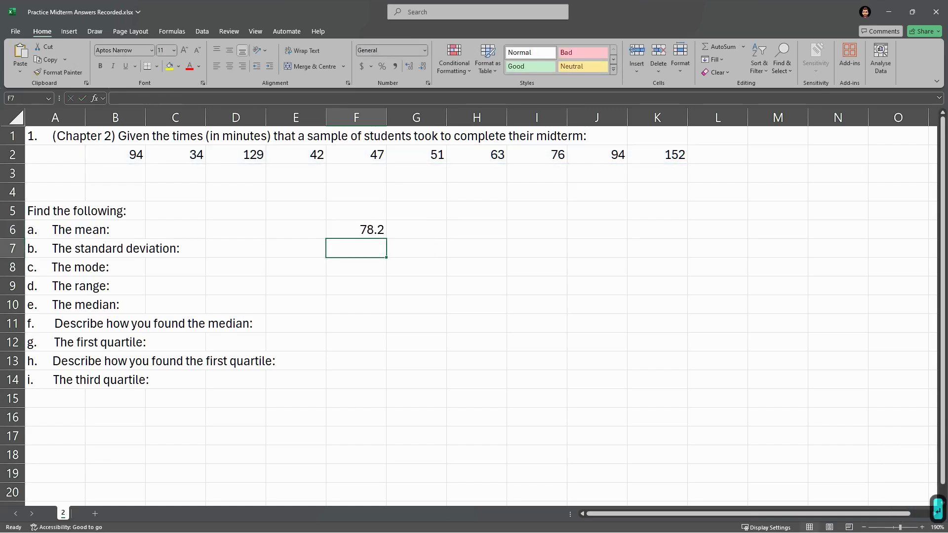
Begin the standard deviation formula in F7 with =stde and compare the descriptions of the suggested STDEV.S and STDEV.P functions.
type("=st")
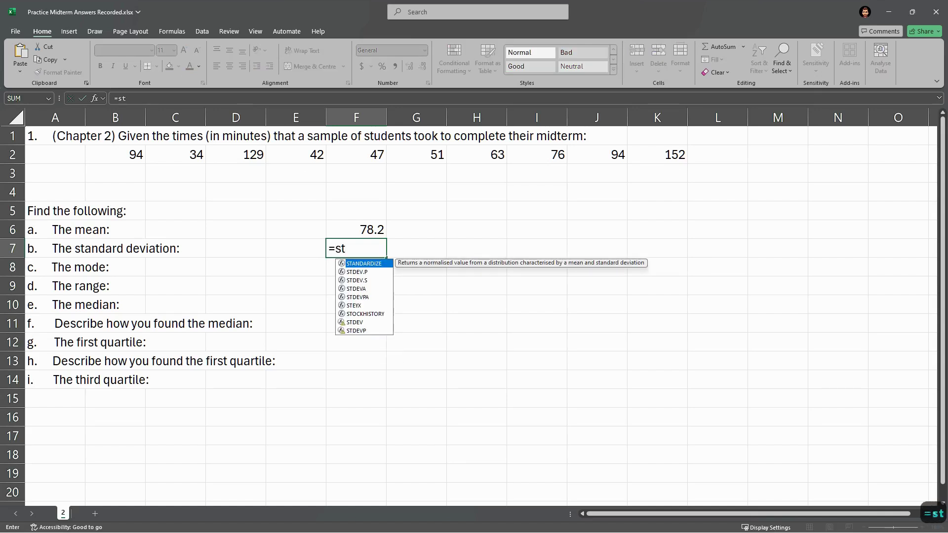
type("de")
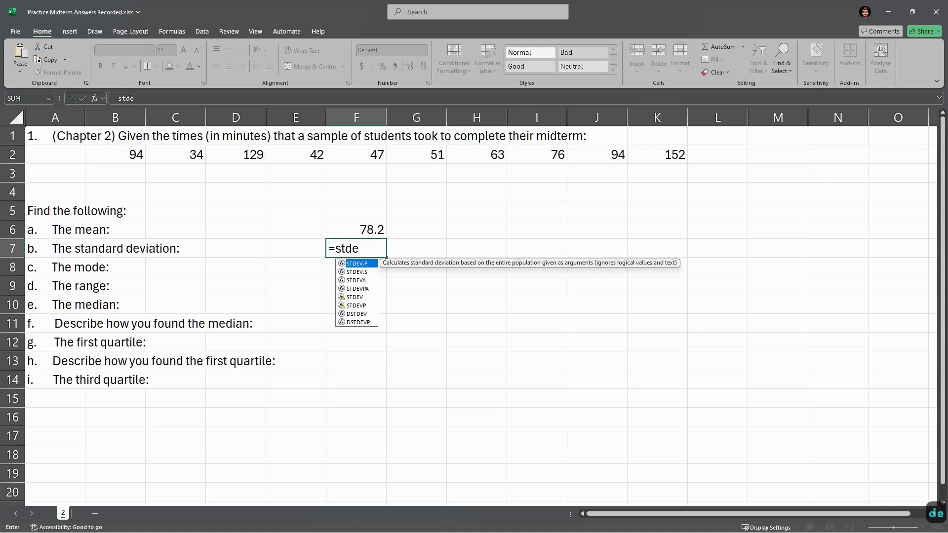
left_click(353, 272)
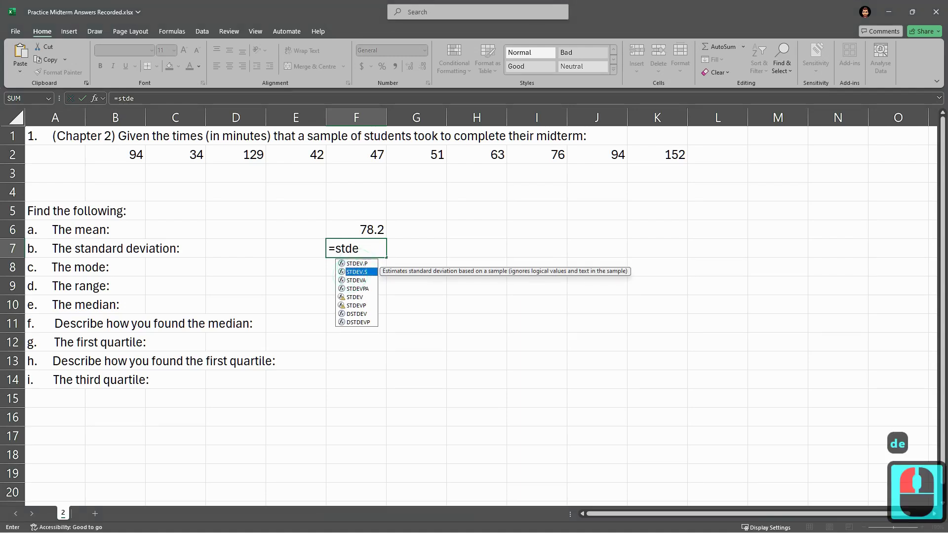
left_click(347, 263)
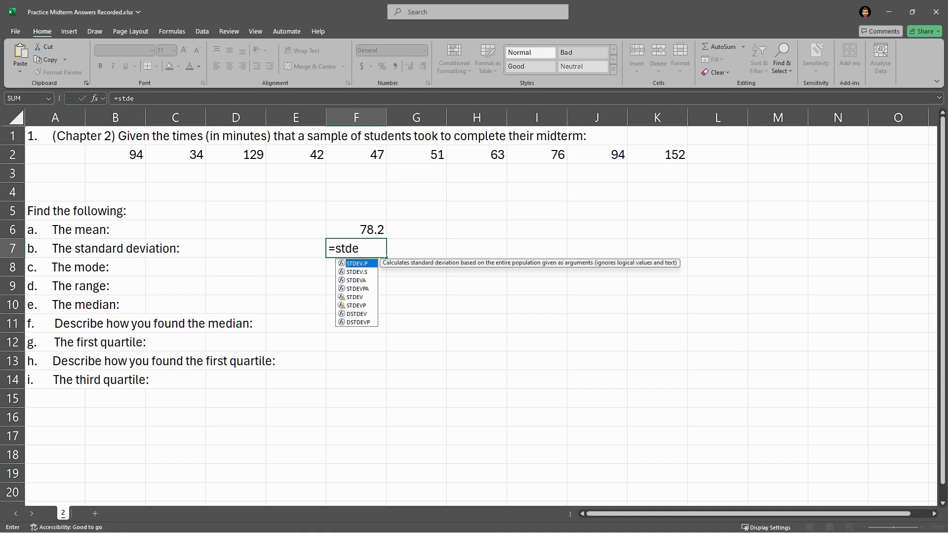
left_click(353, 272)
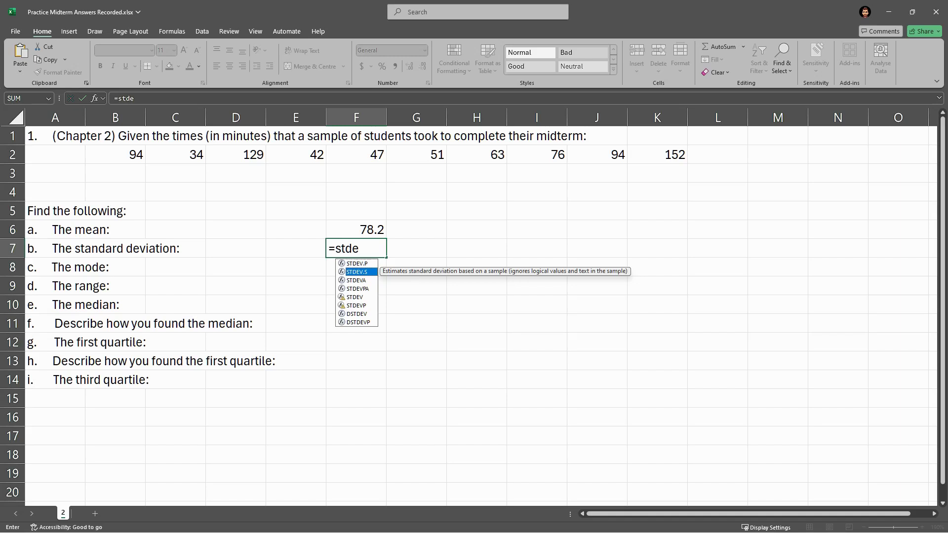
left_click(329, 141)
left_click(300, 142)
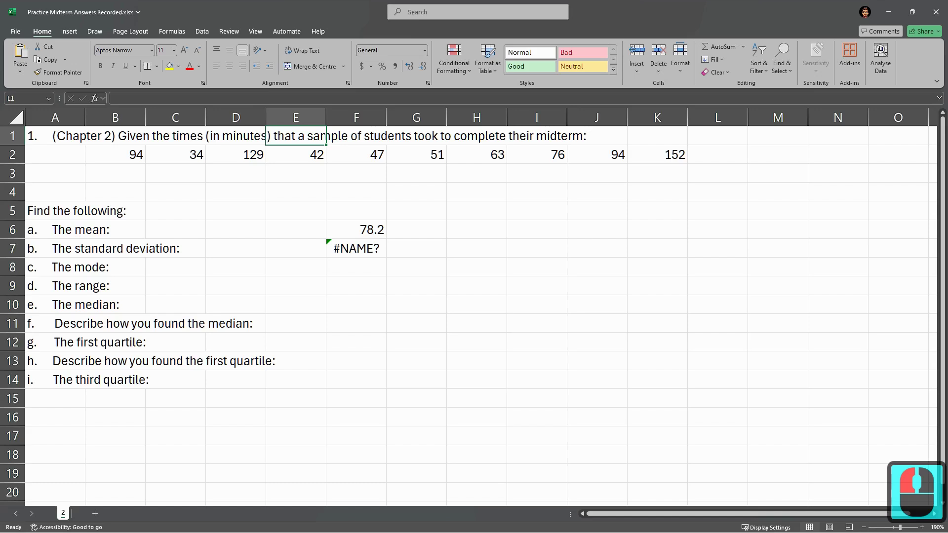
Complete the formula in F7 as =stdev.s(B2:K2), pasting the copied range, to calculate the sample standard deviation.
left_click(375, 248)
double_click(375, 248)
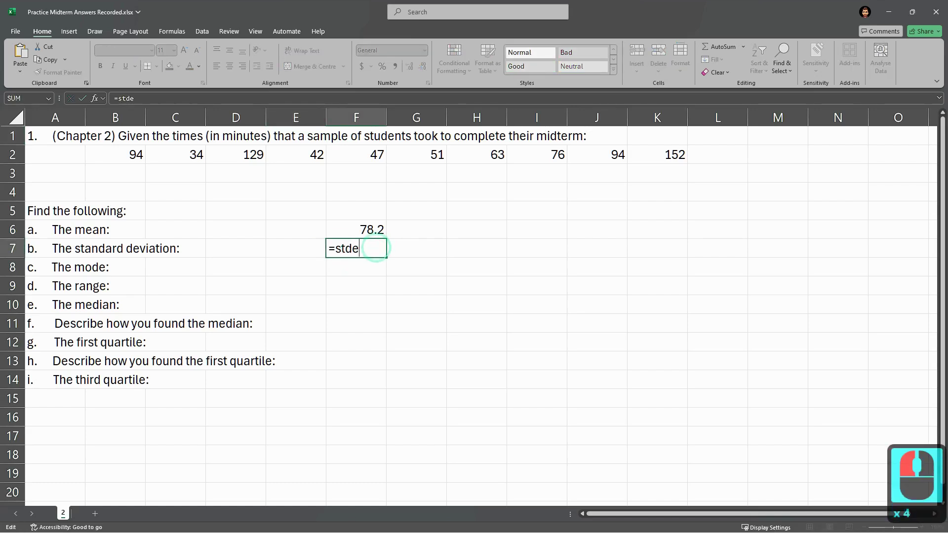
type("v.s")
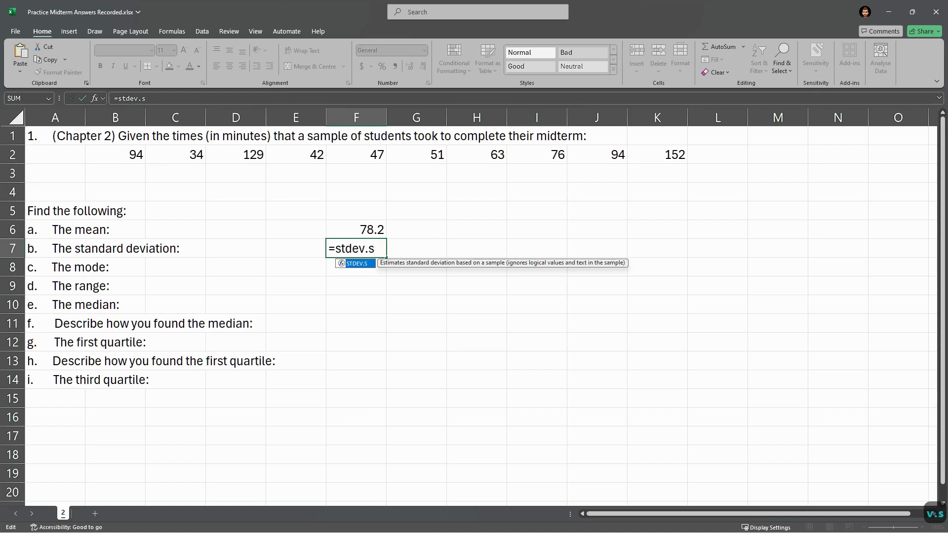
type("(")
key("ctrl+v")
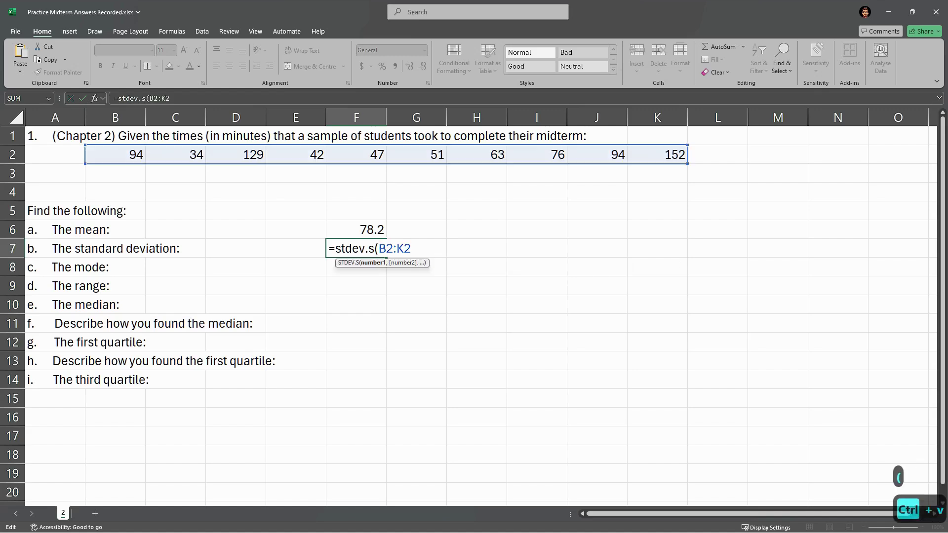
type(")")
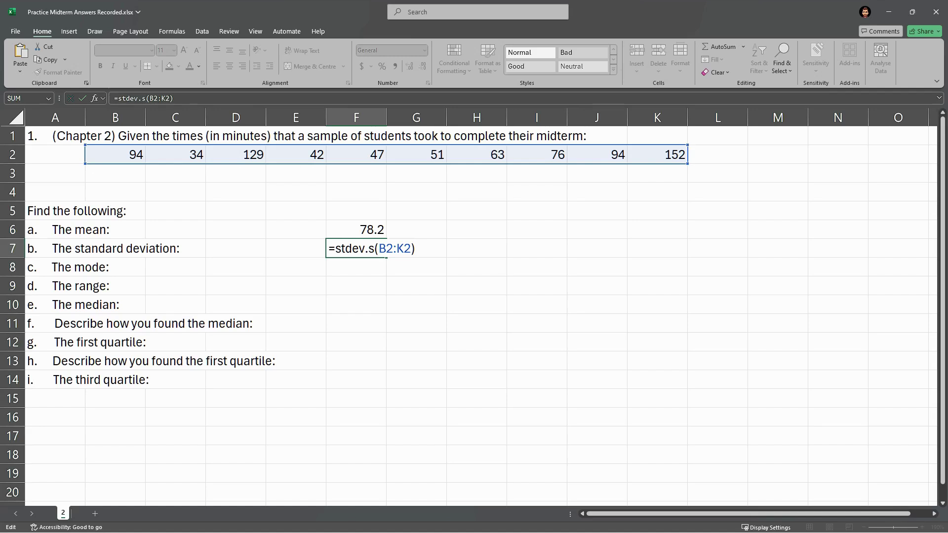
key("Return")
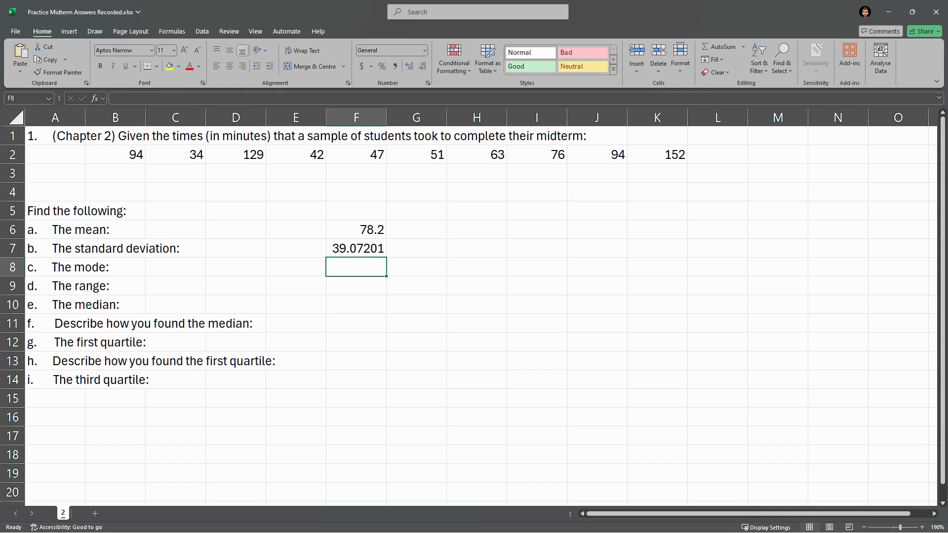
Enter =MODE.SNGL(B2:K2) in F8 to calculate the mode of the times, choosing MODE.SNGL from the suggested mode functions.
left_click(357, 271)
left_click(357, 271)
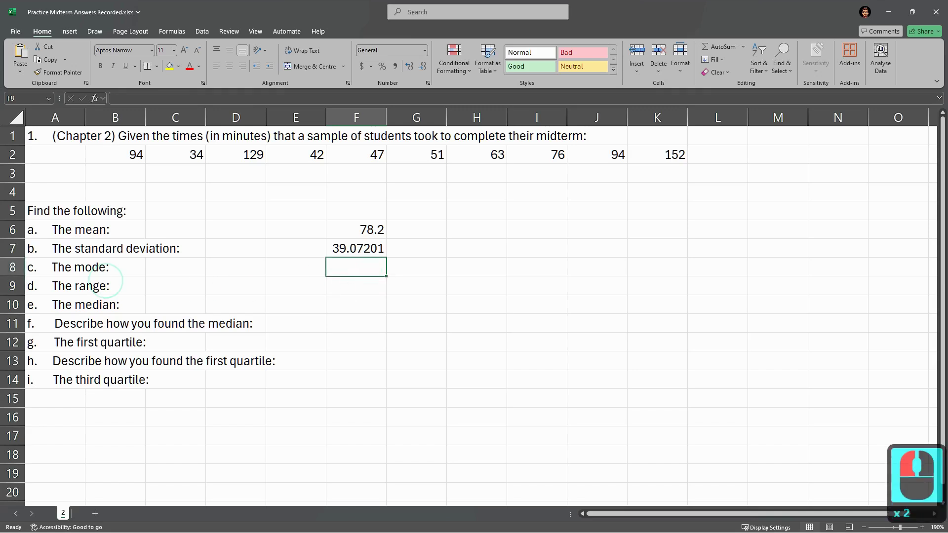
left_click(120, 267)
left_click(339, 267)
type("=mode")
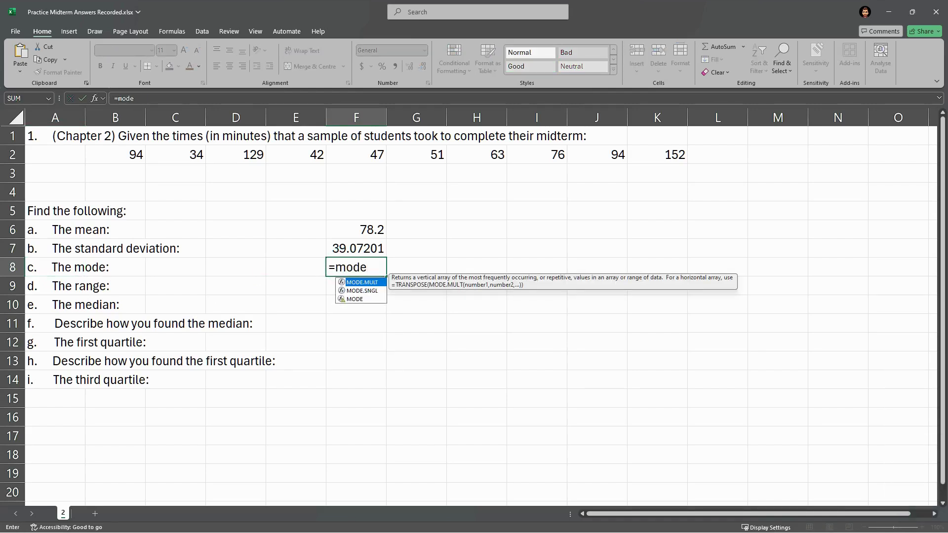
left_click(345, 299)
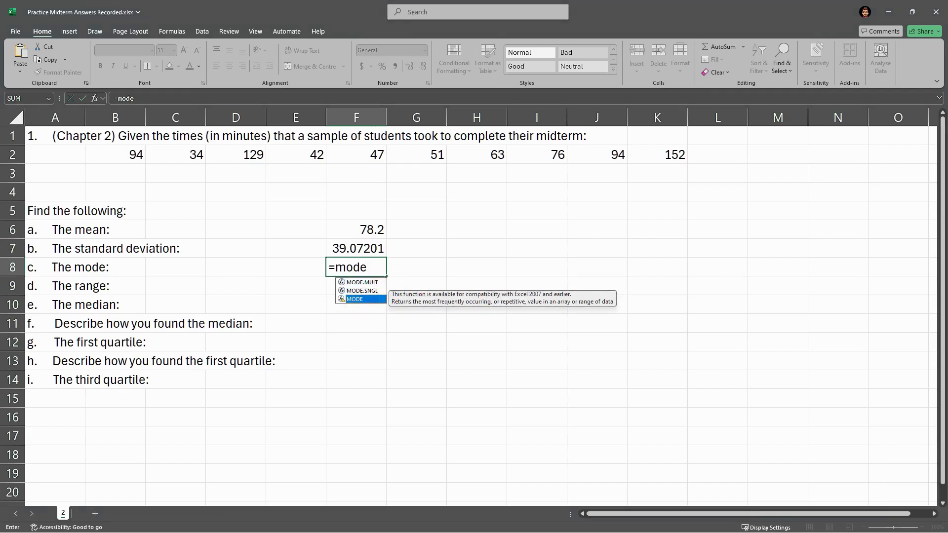
left_click(363, 292)
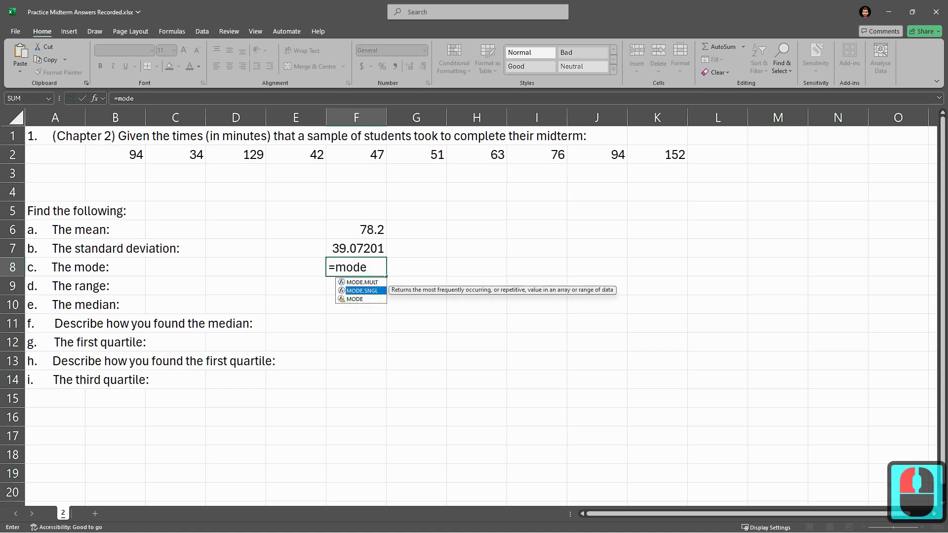
double_click(363, 291)
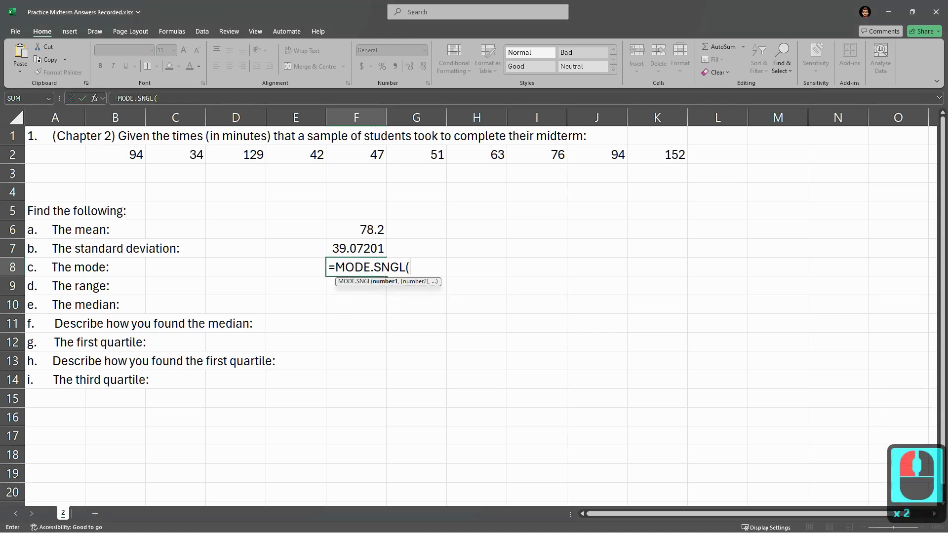
type("B2:K2")
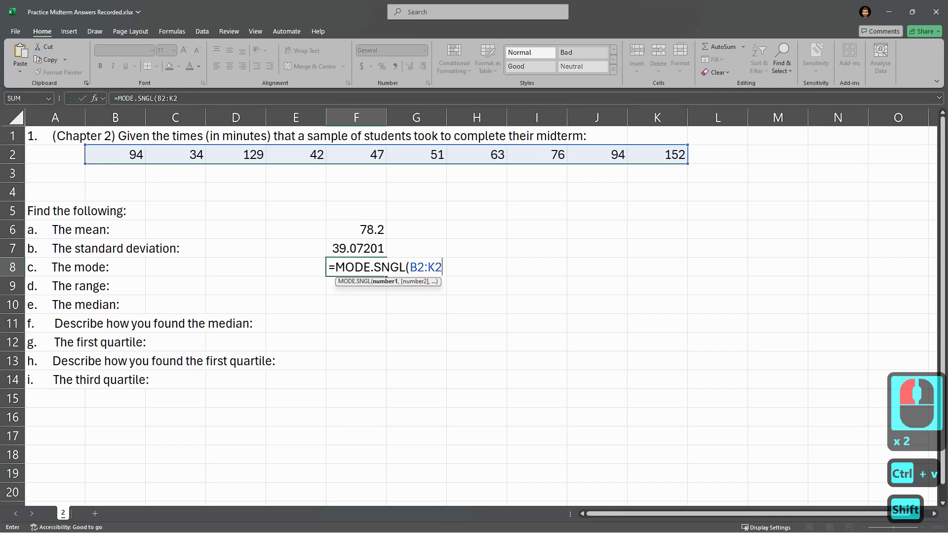
type(")")
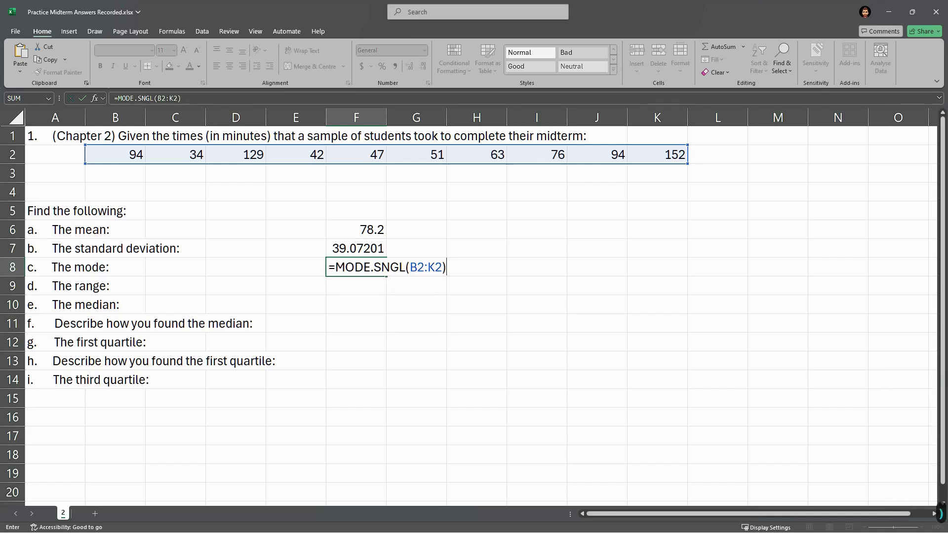
key("Return")
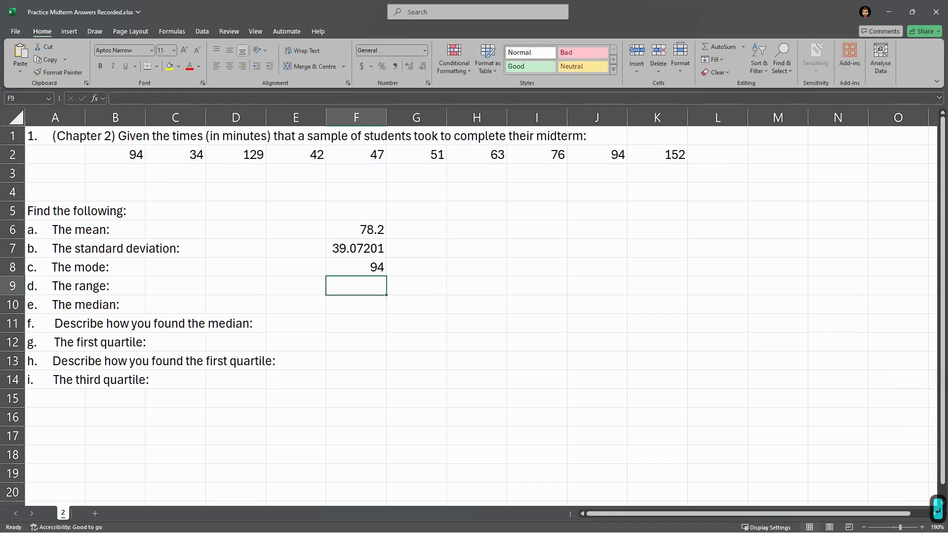
Copy the times in B2:K2 into row 4, starting at cell I4.
left_click(363, 269)
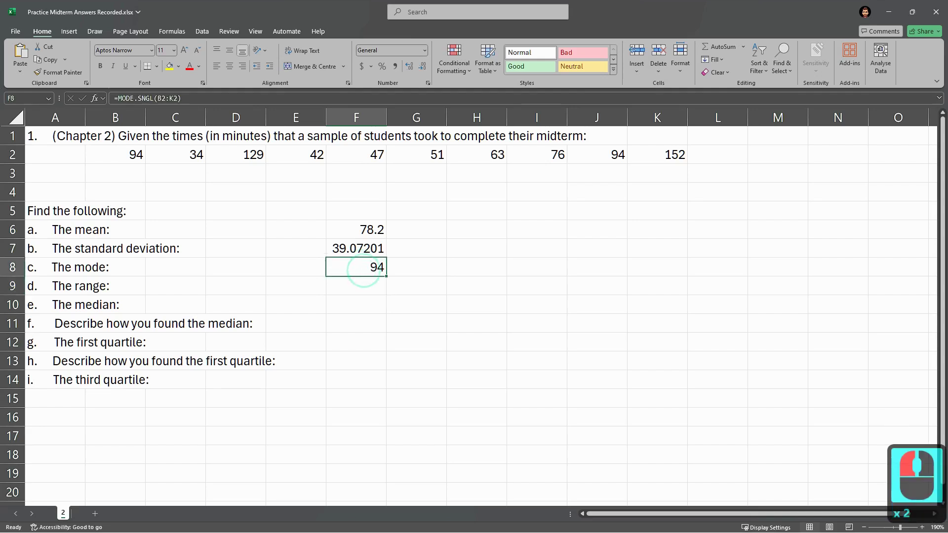
left_click(354, 287)
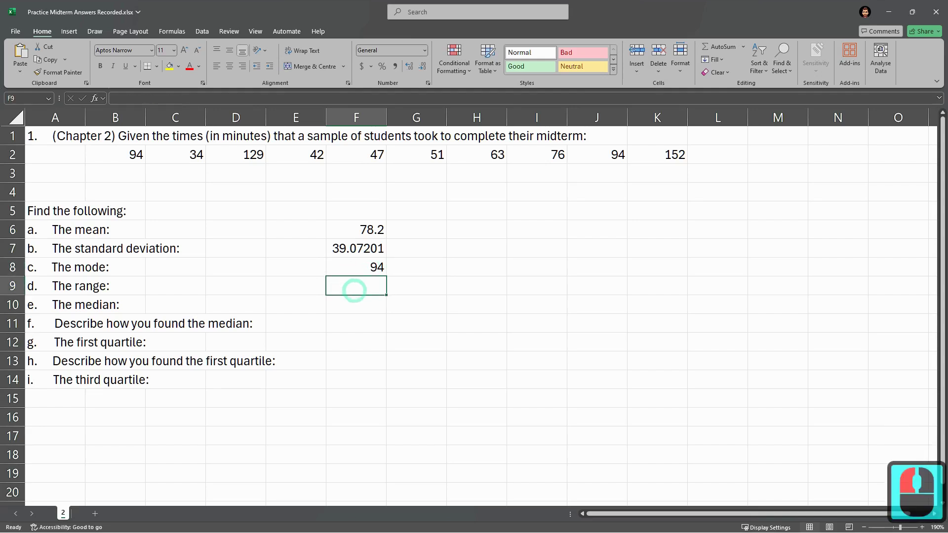
left_click_drag(115, 154, 657, 154)
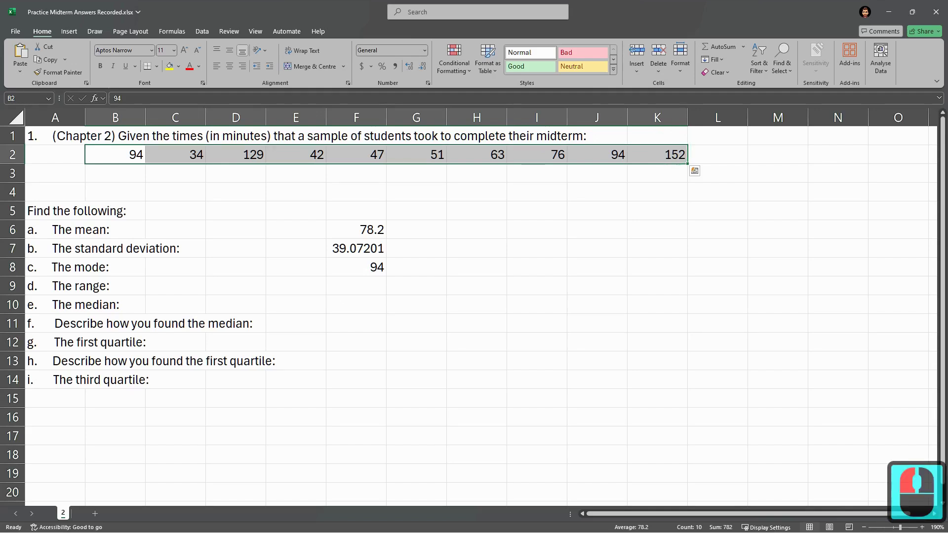
key("ctrl+c")
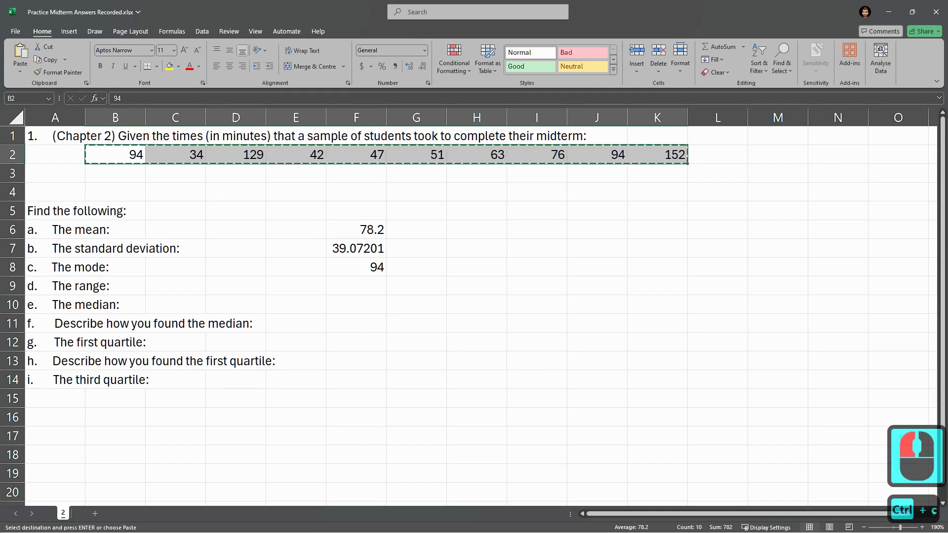
left_click(127, 191)
left_click(561, 200)
left_click(521, 195)
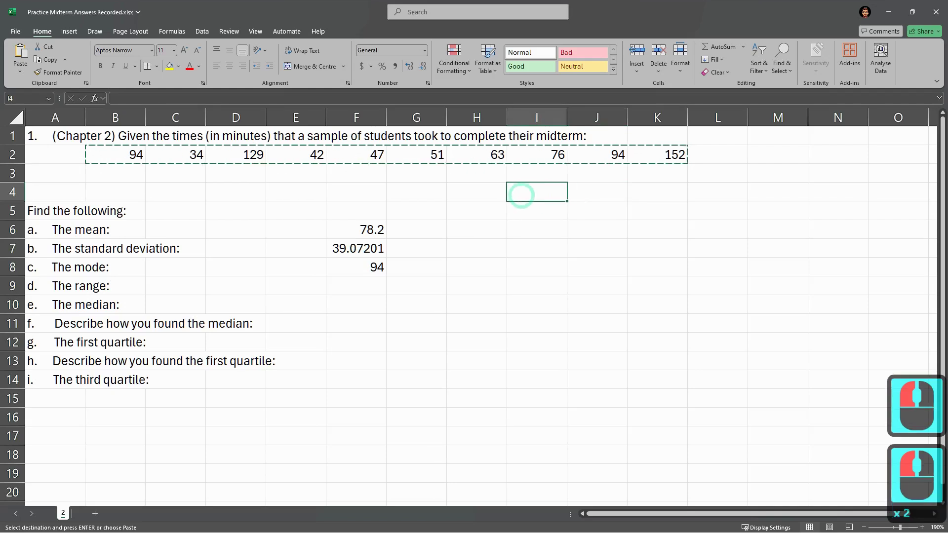
key("ctrl+v")
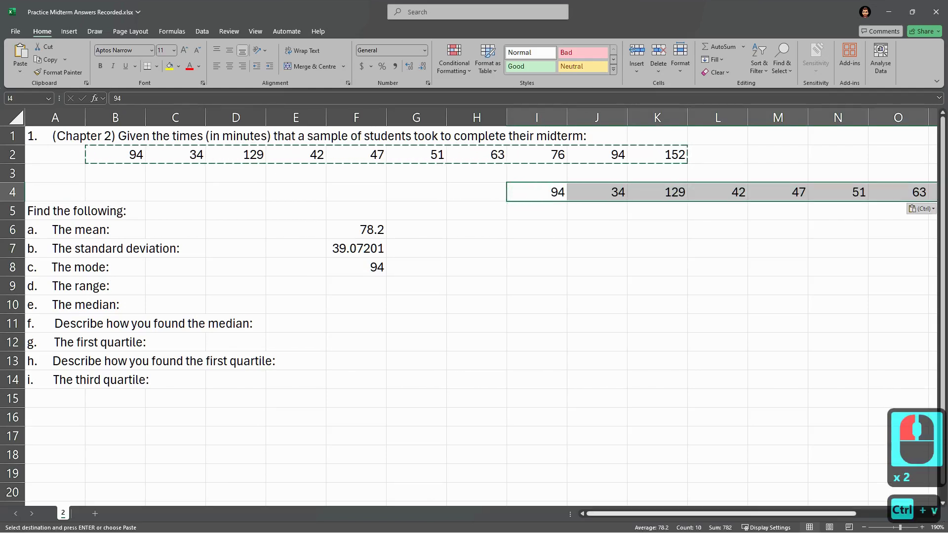
left_click_drag(612, 514, 685, 513)
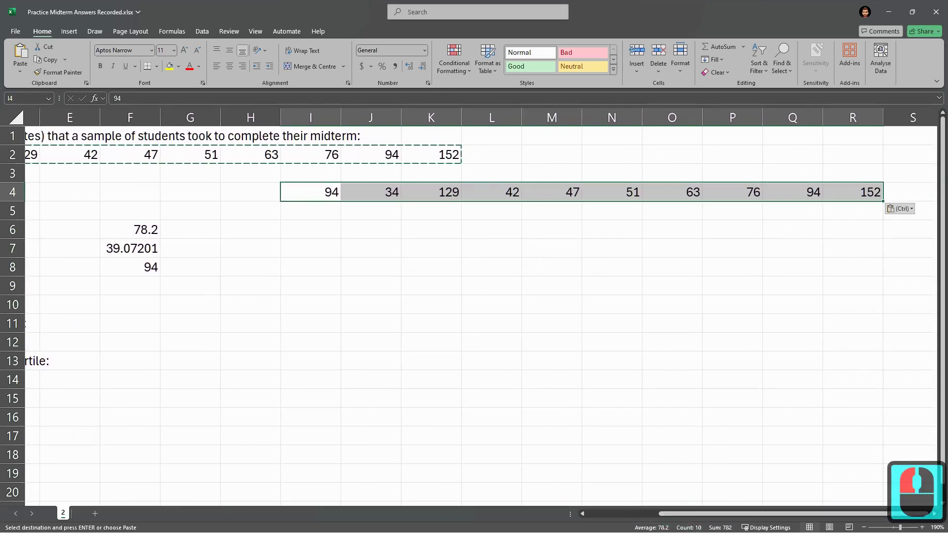
left_click(307, 192)
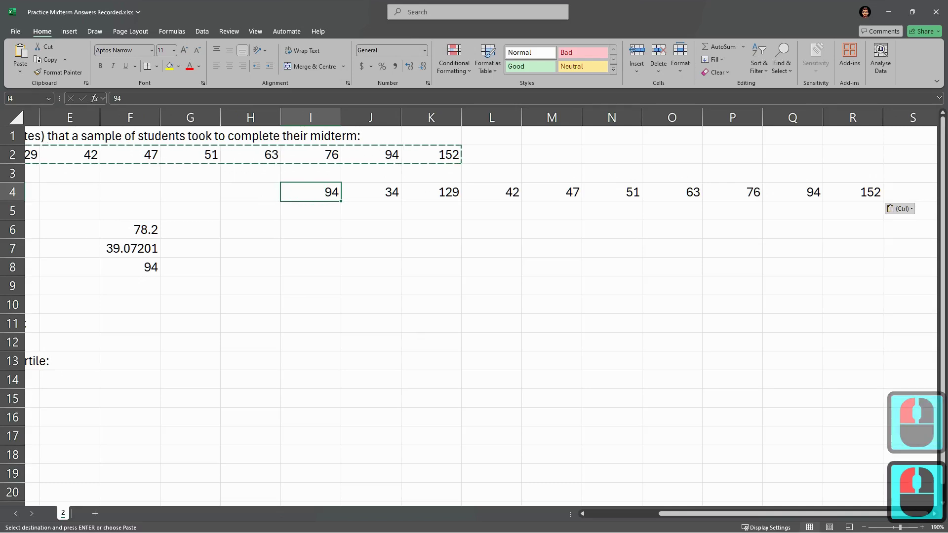
left_click(306, 155)
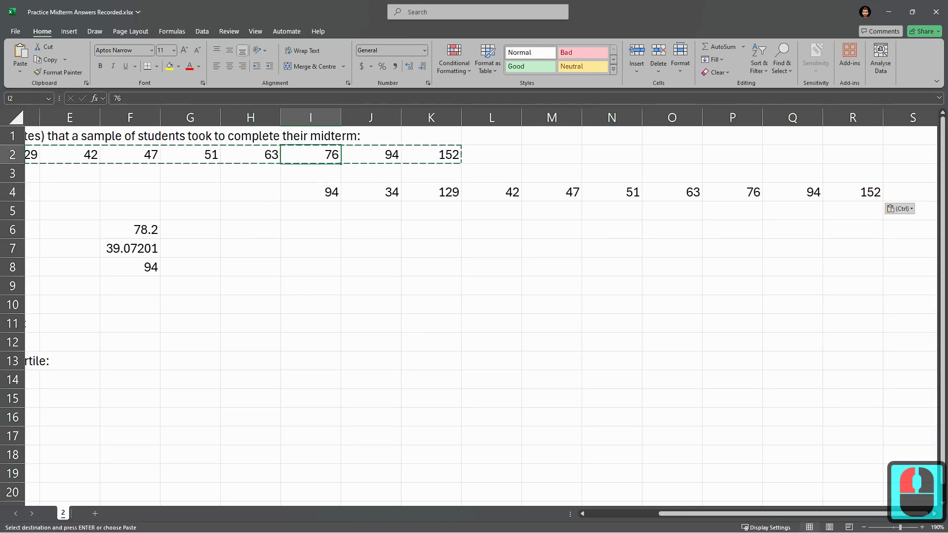
key("Escape")
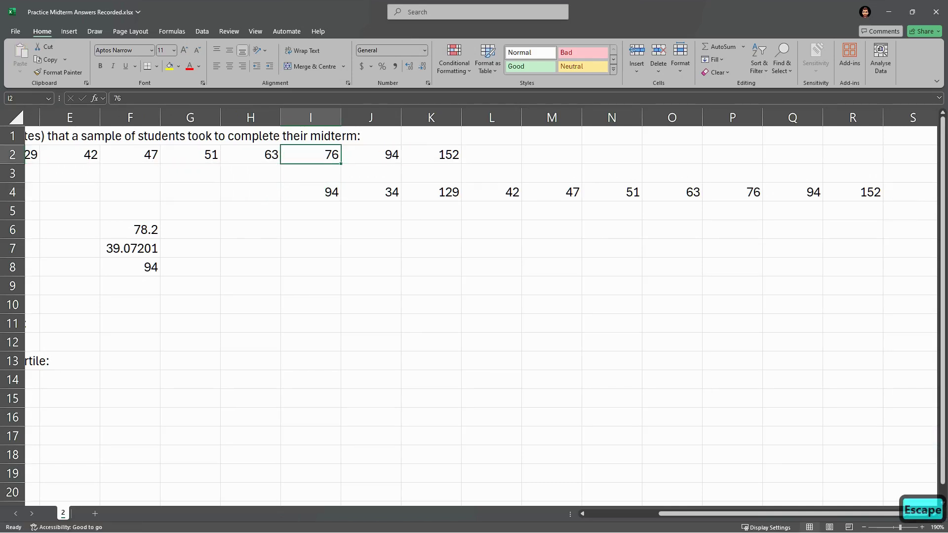
Try to sort the copied times in I4:R4 from smallest to largest.
left_click_drag(309, 193, 858, 194)
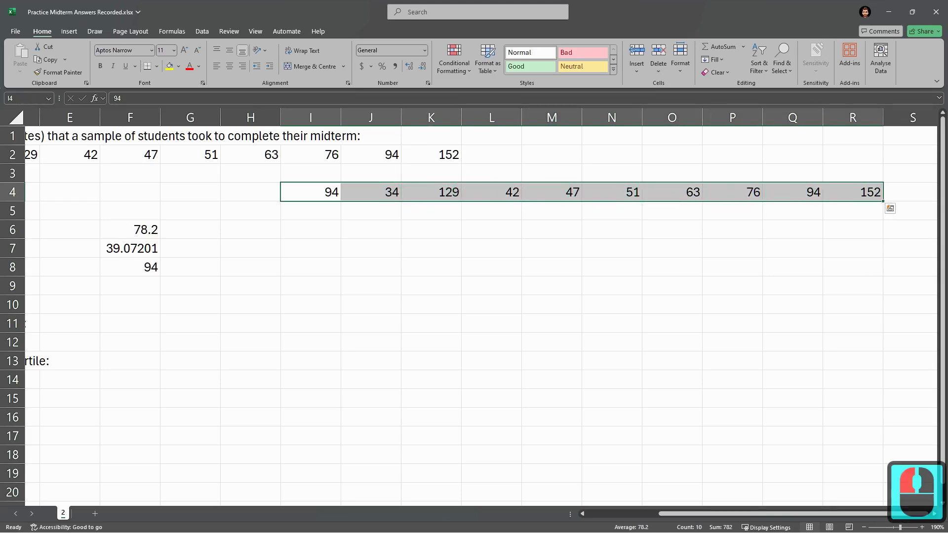
right_click(315, 196)
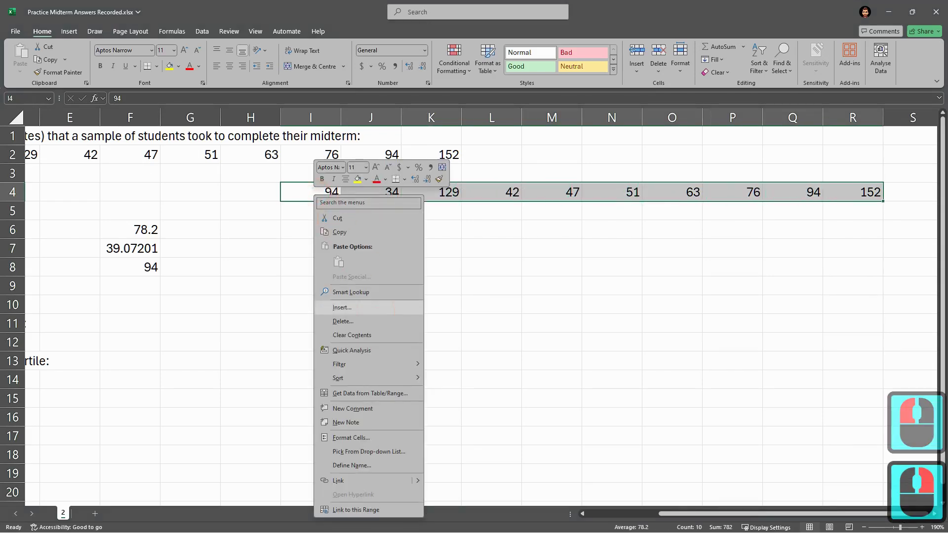
mouse_move(345, 378)
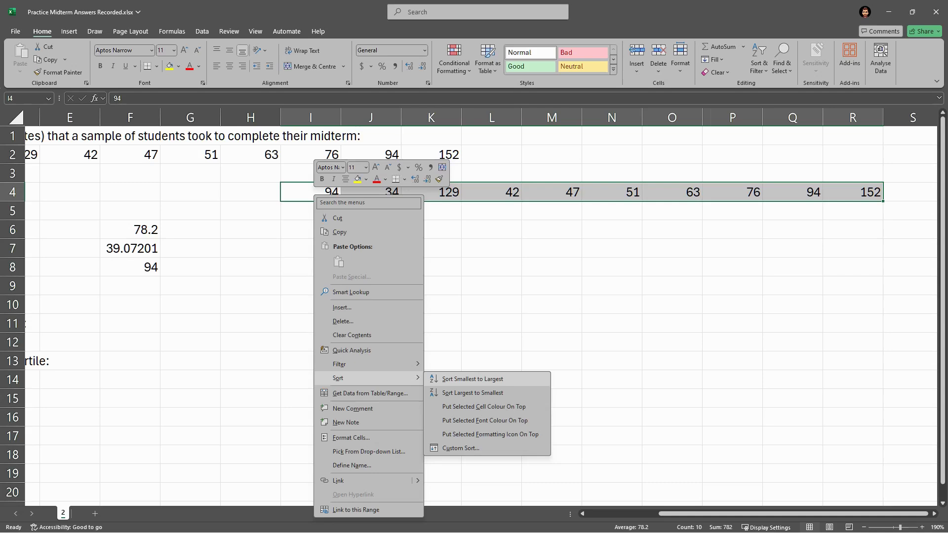
left_click(472, 379)
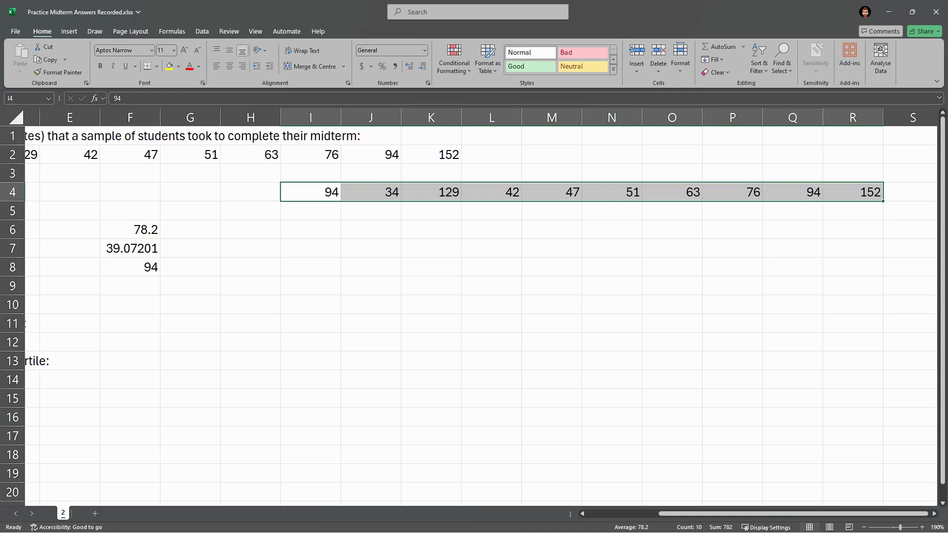
Delete the copied times from I4:R4.
left_click_drag(306, 193, 855, 198)
key("Delete")
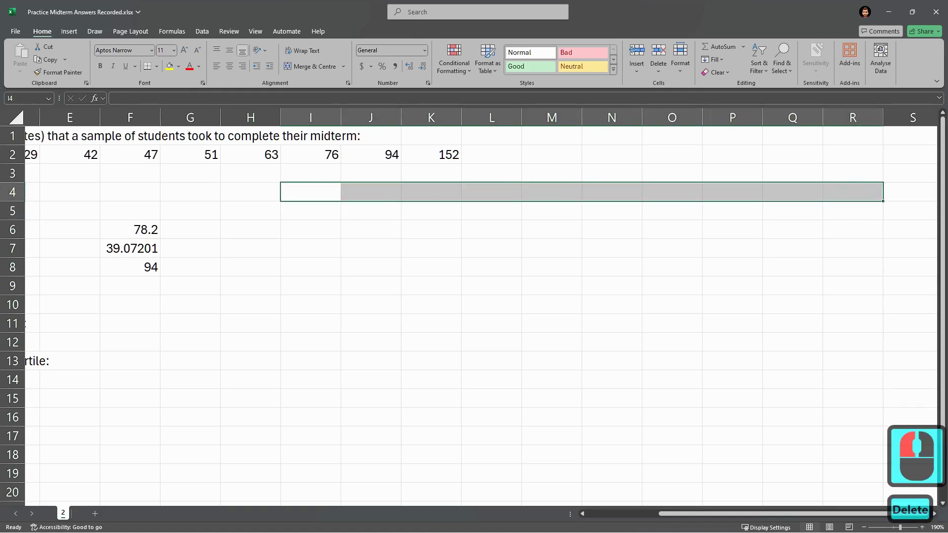
left_click(343, 192)
Copy the times in B2:K2 and paste them transposed as a column starting at I5.
left_click_drag(431, 154, 88, 156)
key("ctrl+c")
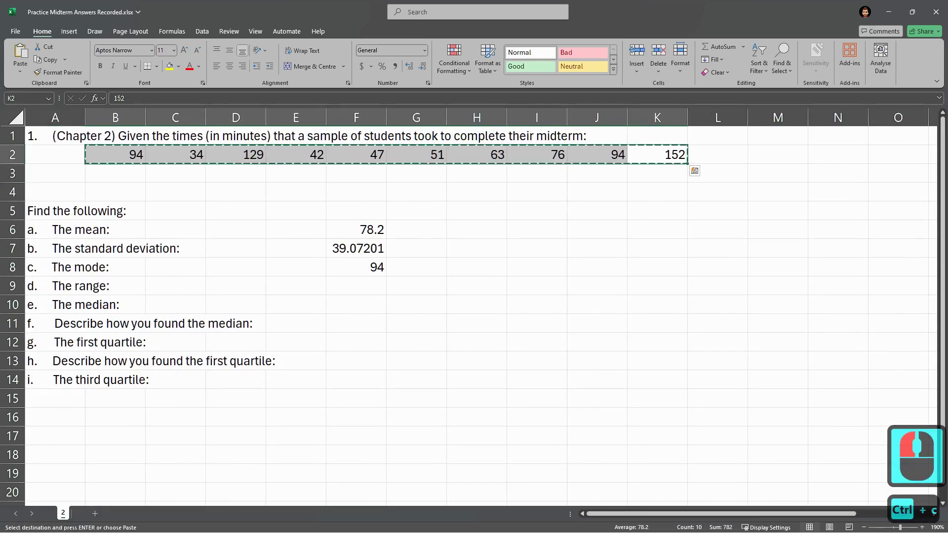
left_click(549, 193)
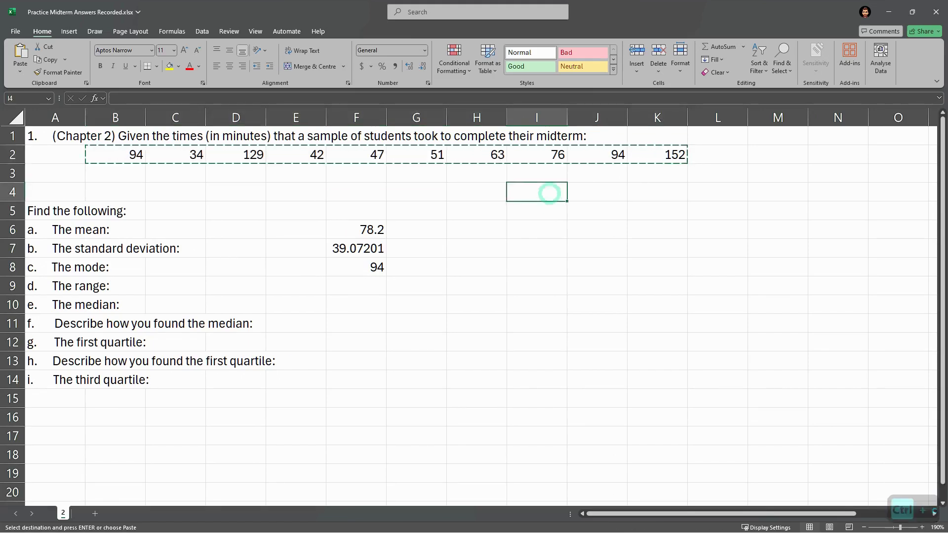
right_click(541, 210)
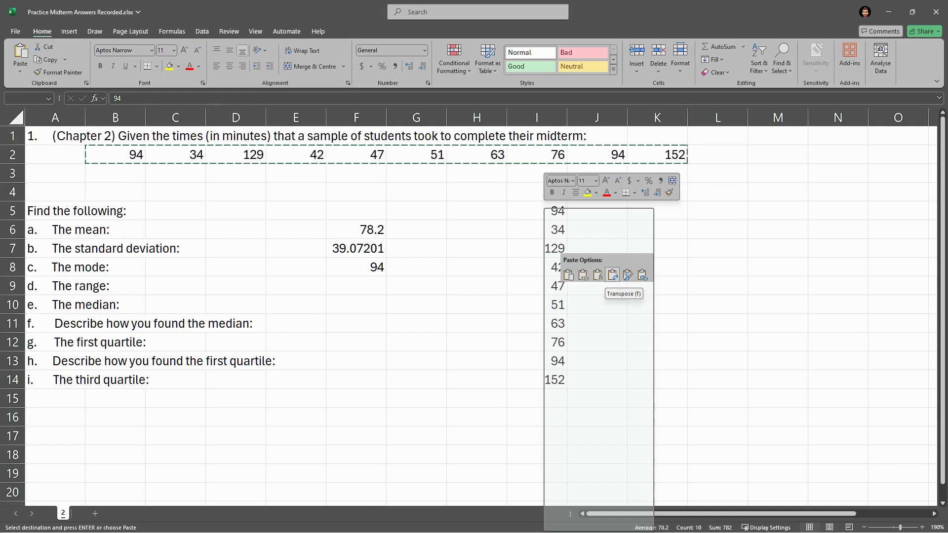
left_click(612, 274)
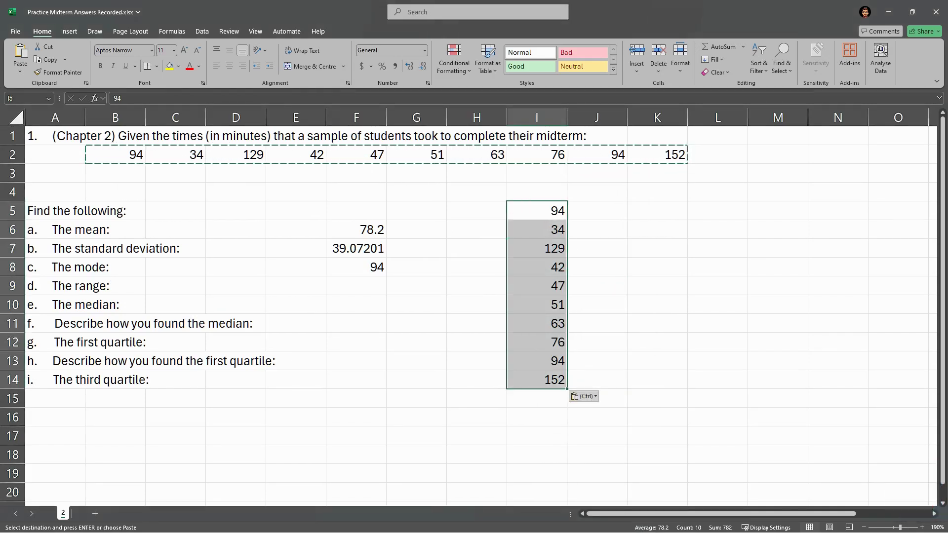
left_click(598, 211)
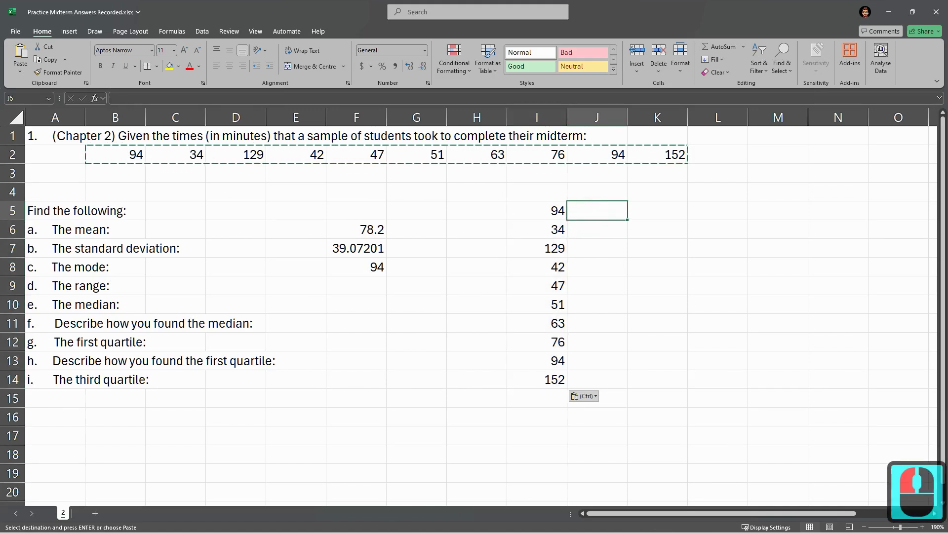
key("Escape")
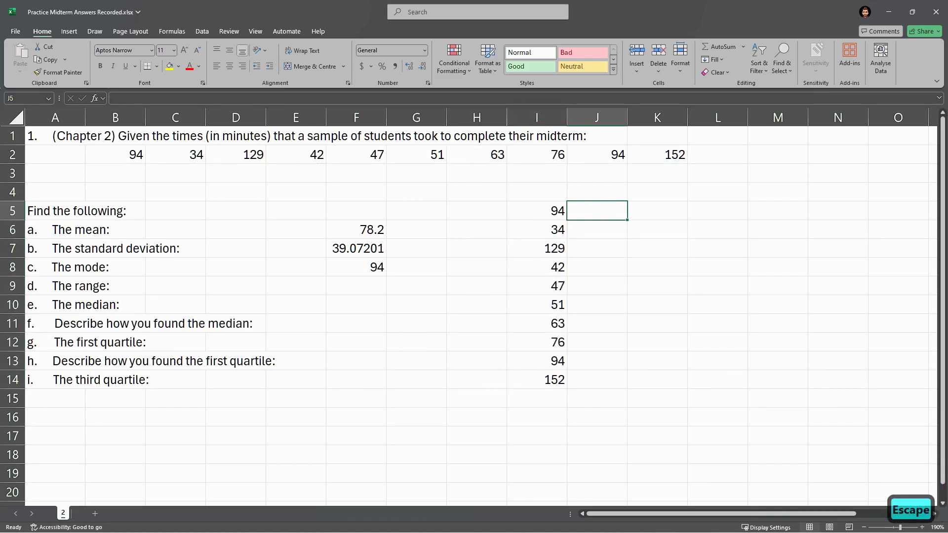
Sort the transposed times in I5:I14 from smallest to largest.
left_click_drag(659, 154, 173, 156)
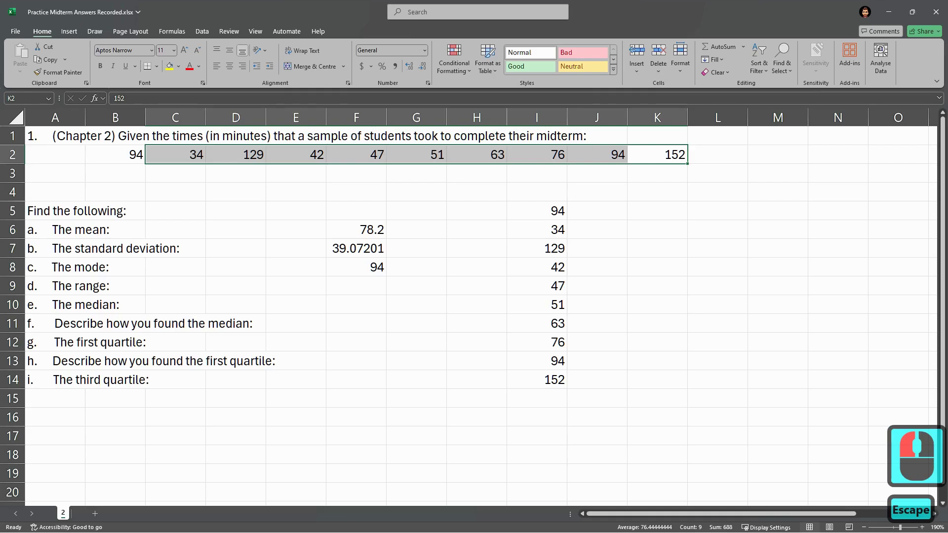
left_click(536, 210)
left_click_drag(536, 211, 536, 380)
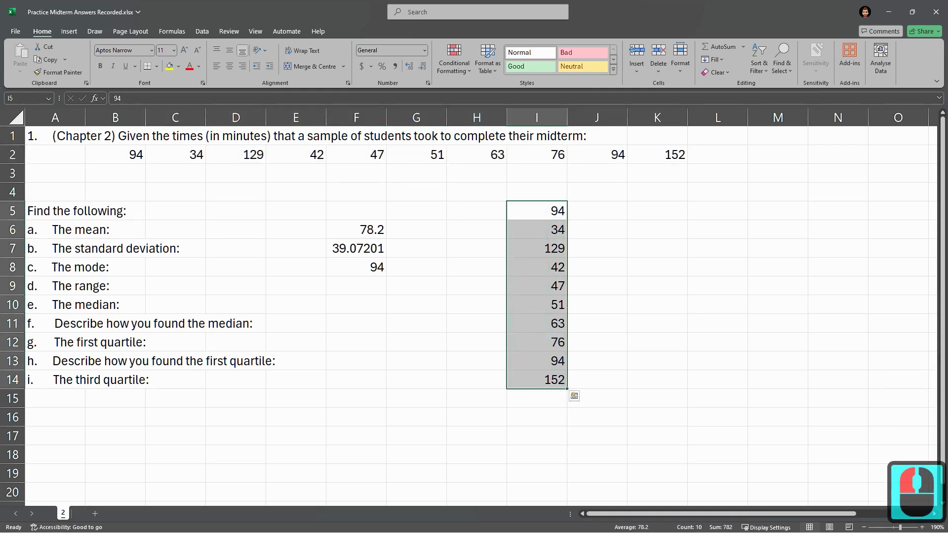
right_click(538, 209)
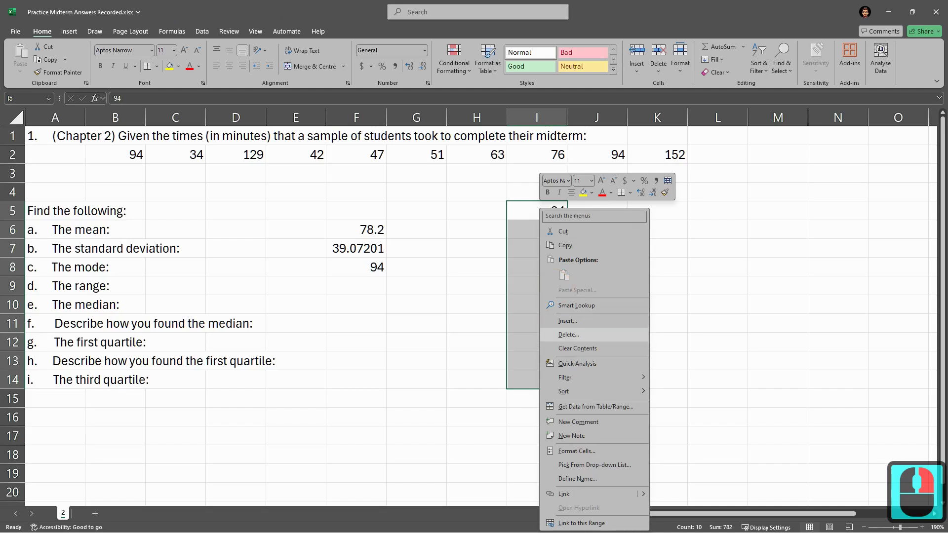
mouse_move(592, 390)
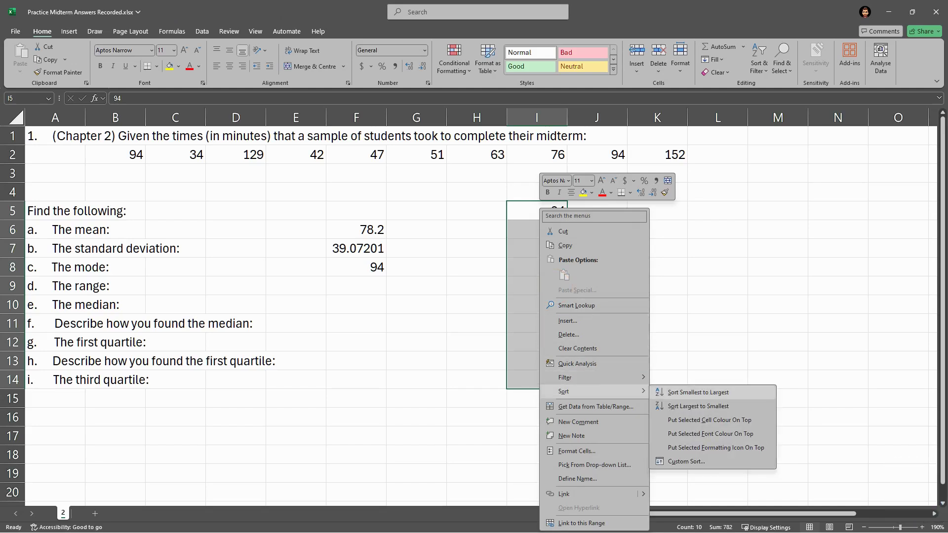
left_click(688, 392)
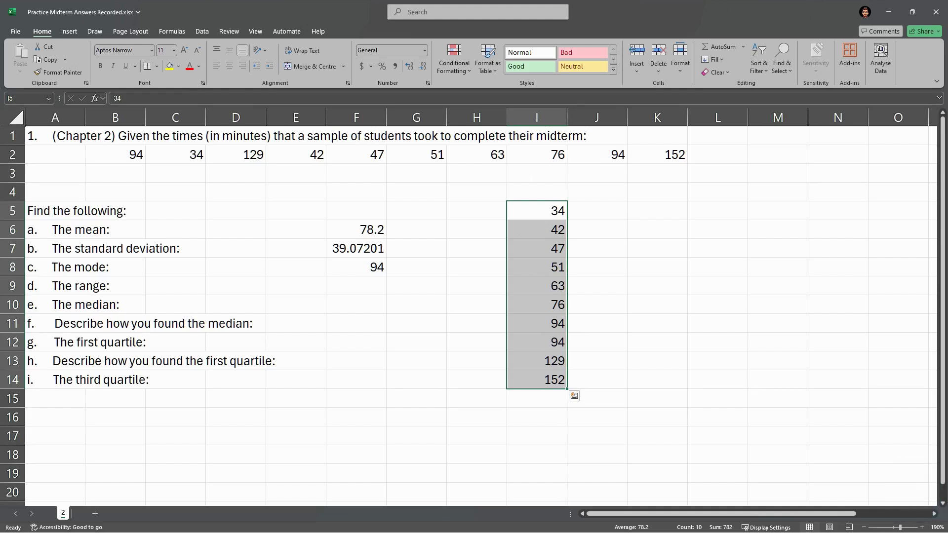
Check the mode in F8 against the times in I11:I12 of the sorted column.
left_click(115, 267)
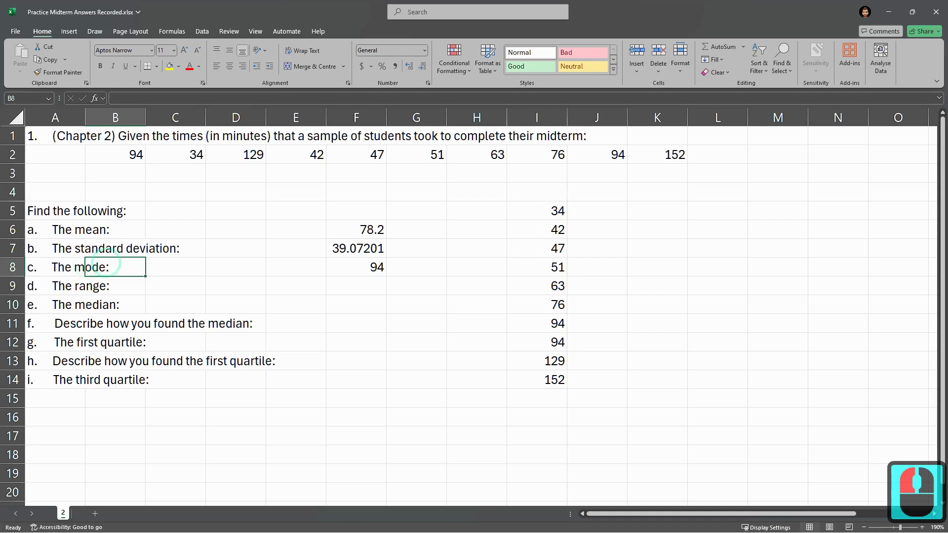
left_click(349, 266)
left_click_drag(536, 323, 537, 342)
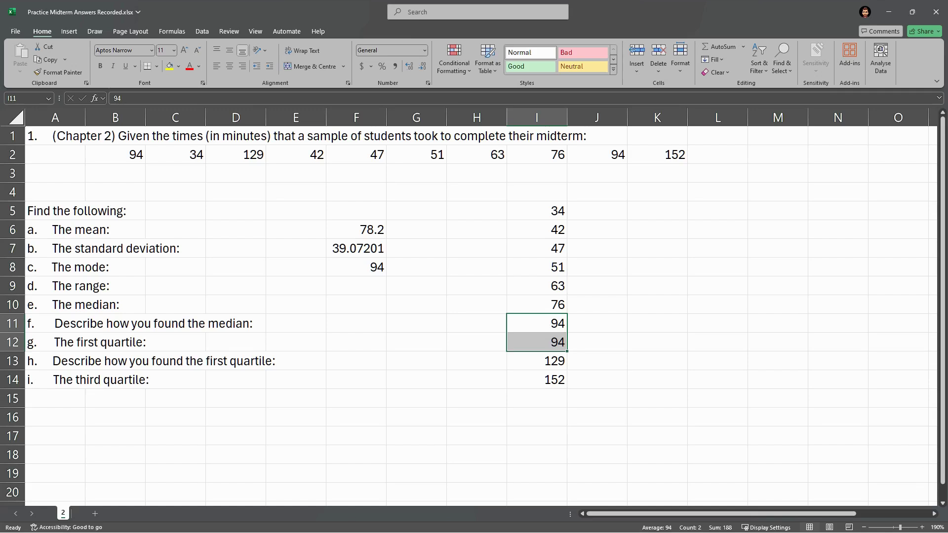
Enter =I14-I5 in F9 to calculate the range as the largest time minus the smallest.
left_click(64, 283)
left_click(345, 284)
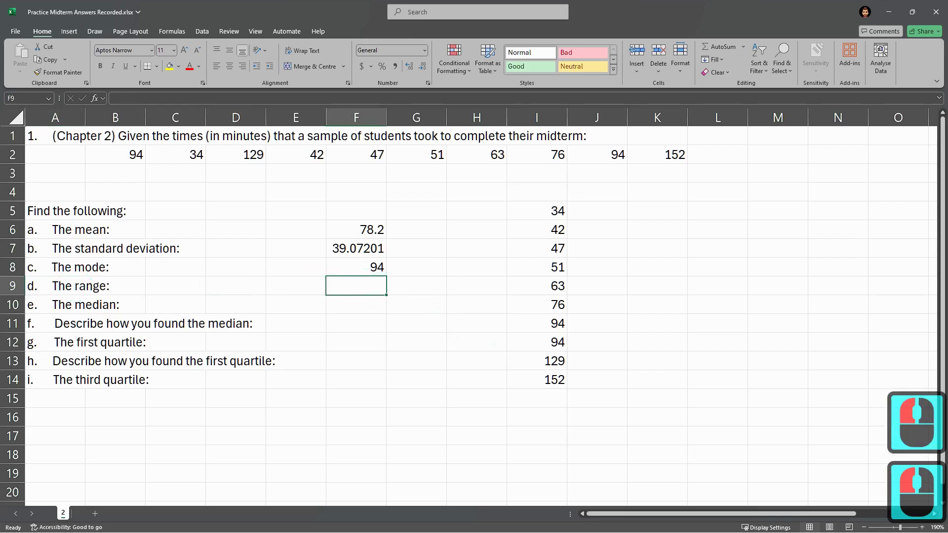
left_click(548, 380)
left_click(551, 213)
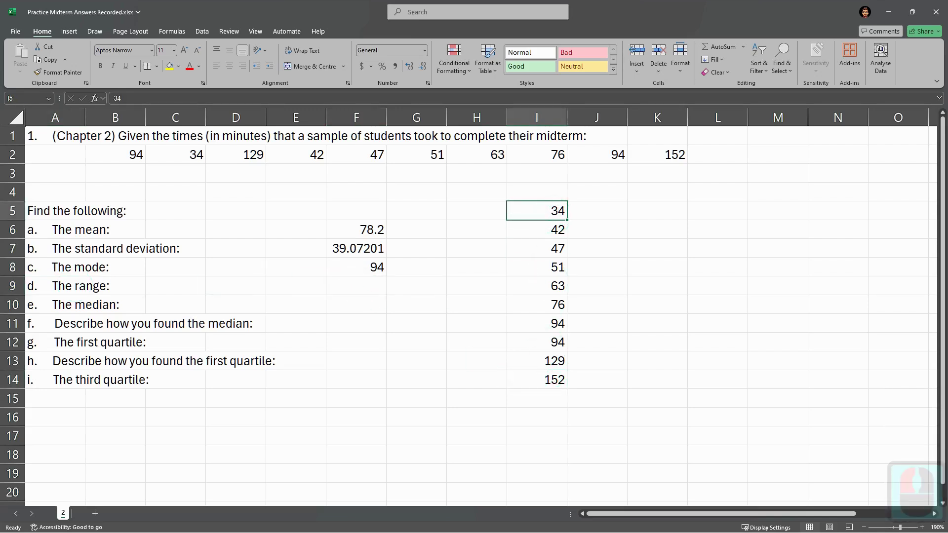
left_click(351, 284)
type("=")
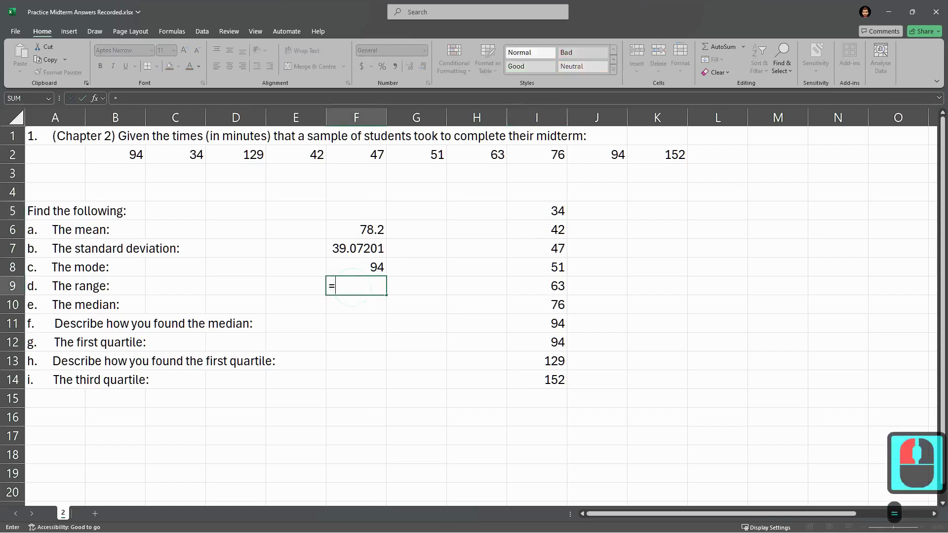
left_click(542, 380)
type("-")
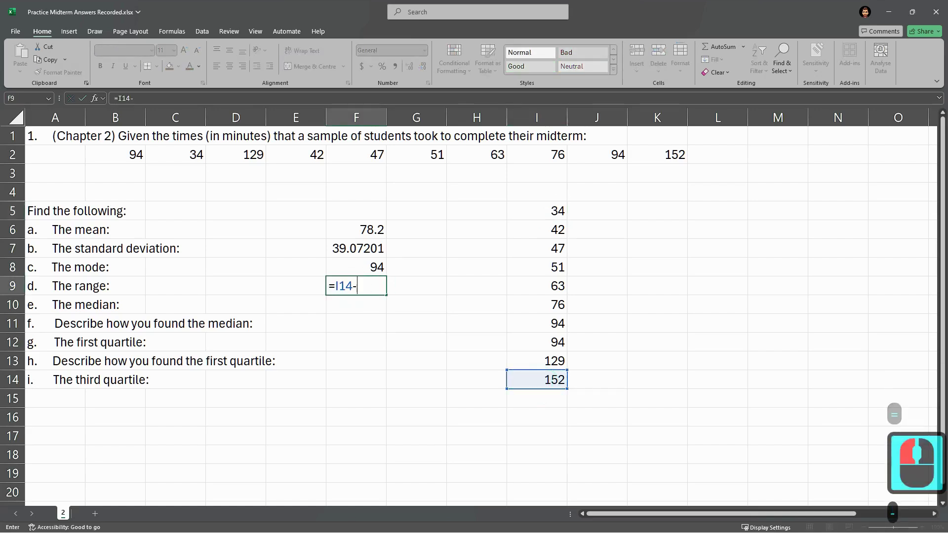
left_click(546, 209)
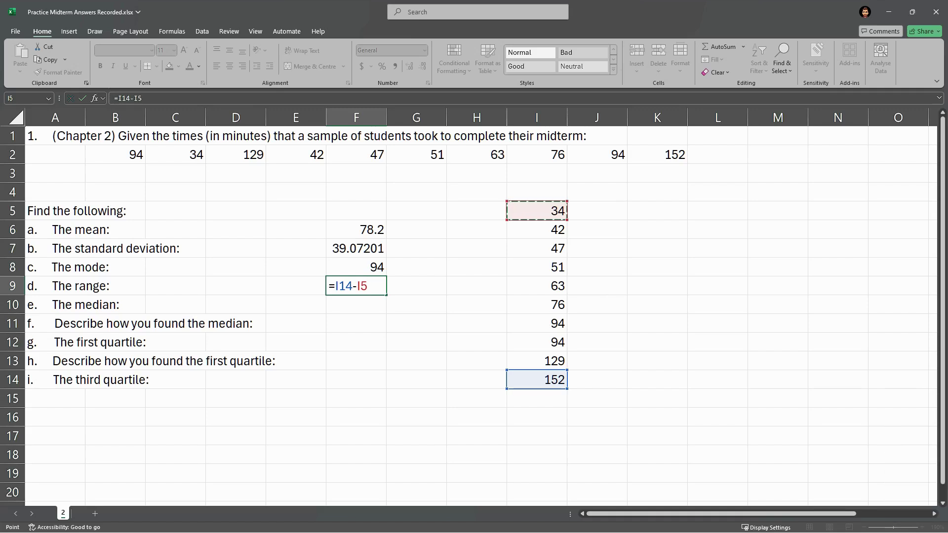
key("Return")
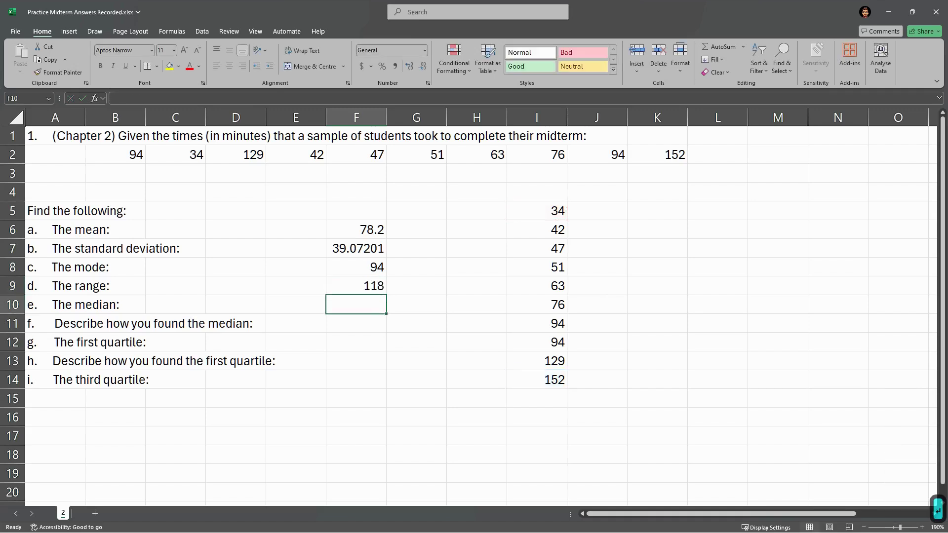
left_click(414, 285)
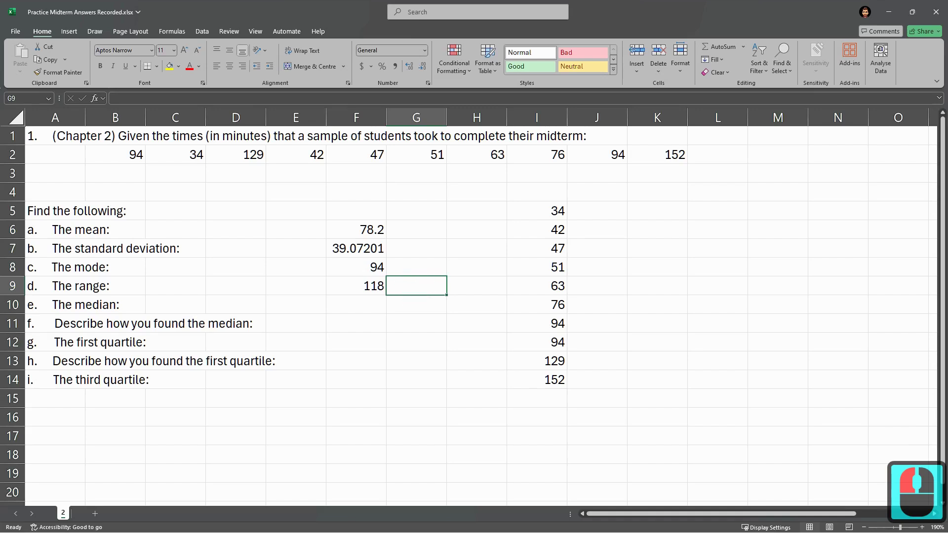
Enter =MAX(B2:K2) in G9, beside the range answer, to get the largest time.
type("=")
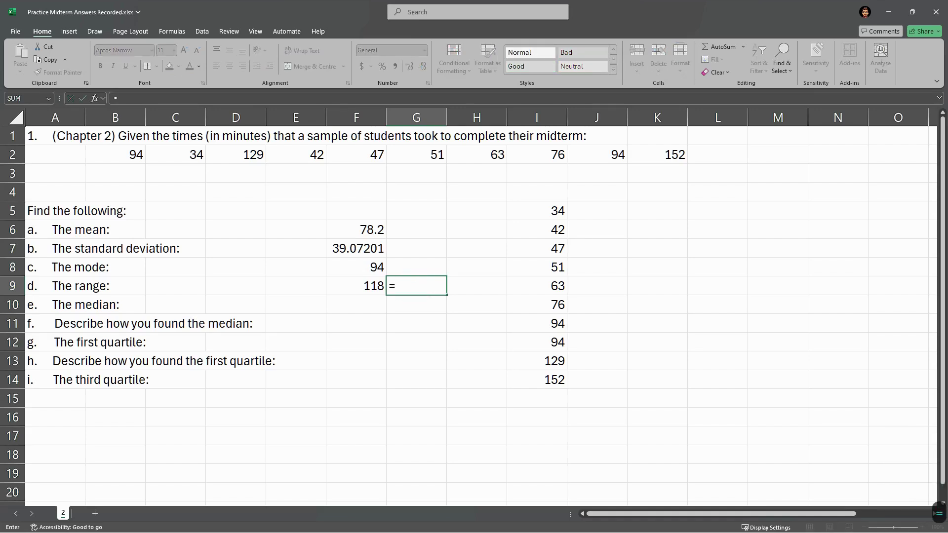
type("MAX")
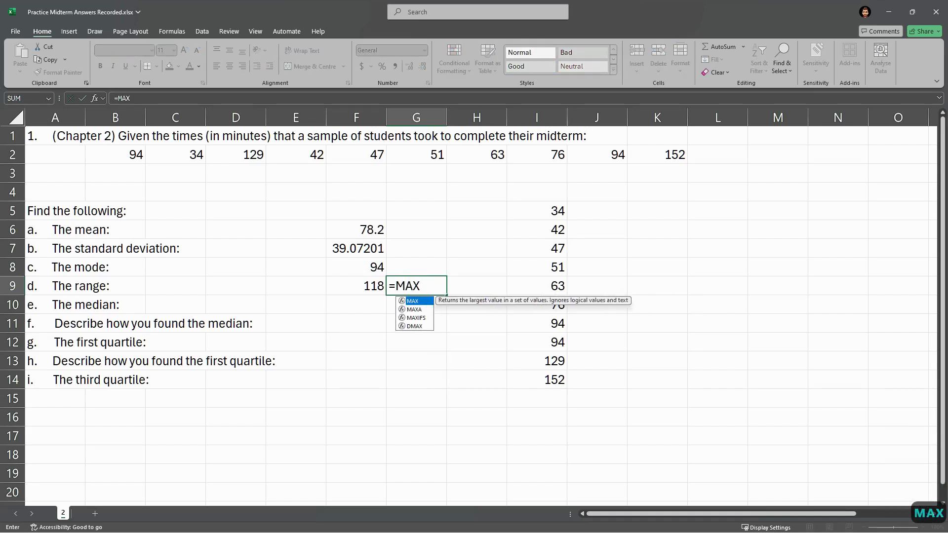
type("(")
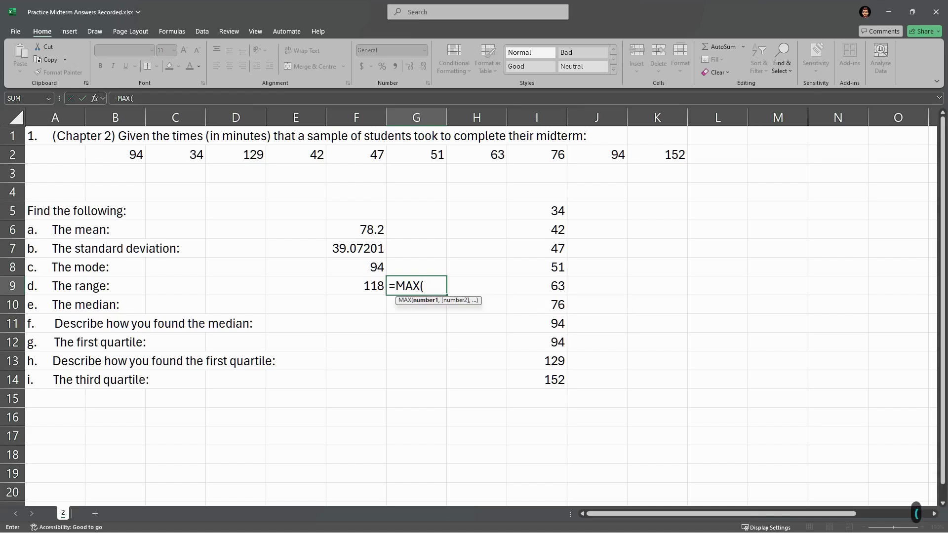
left_click_drag(543, 210, 543, 380)
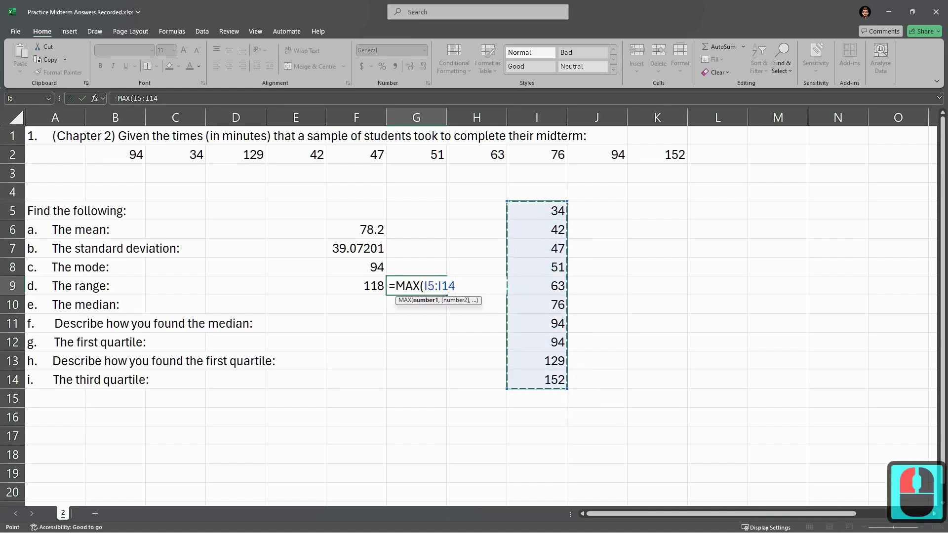
left_click_drag(115, 154, 687, 154)
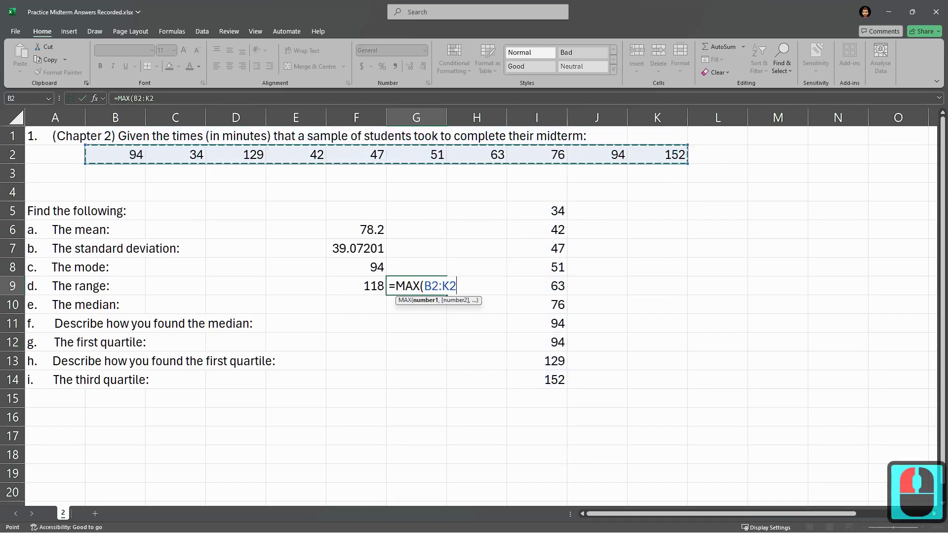
type(")")
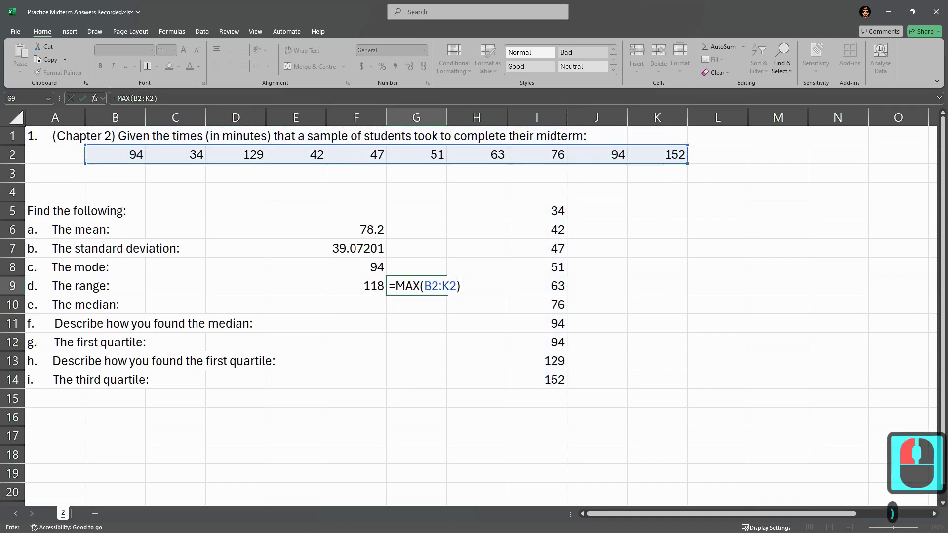
key("Return")
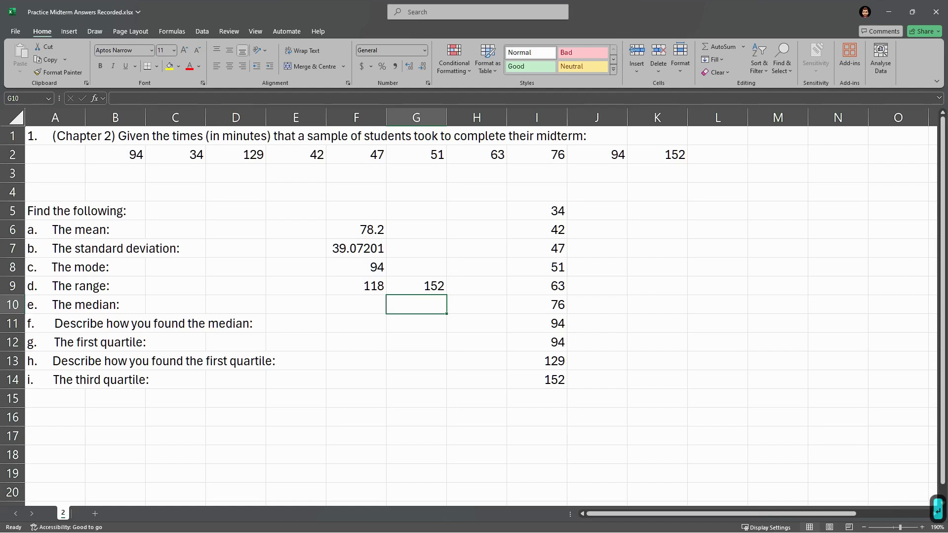
Extend the formula in G9 to =MAX(B2:K2)-MIN(B2:K2) to calculate the range from the unsorted times.
double_click(434, 288)
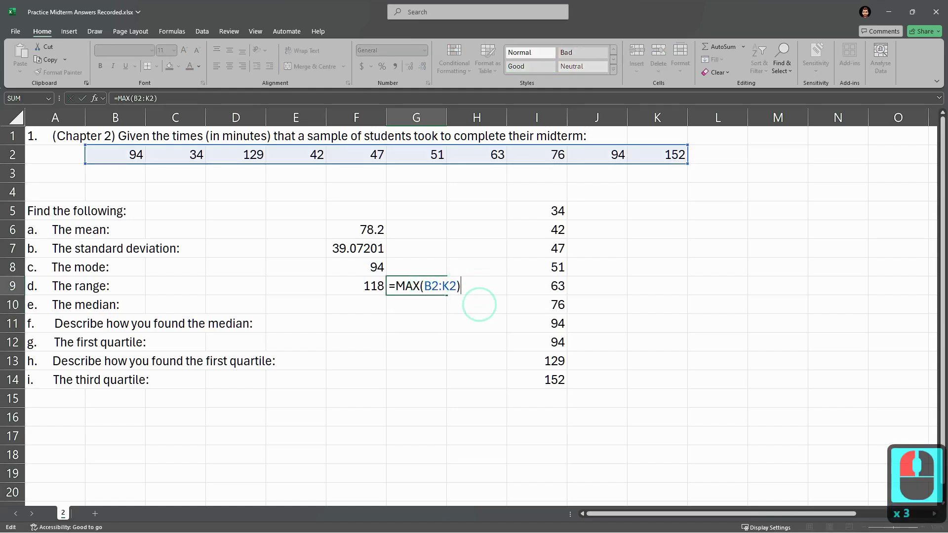
type("-MIN")
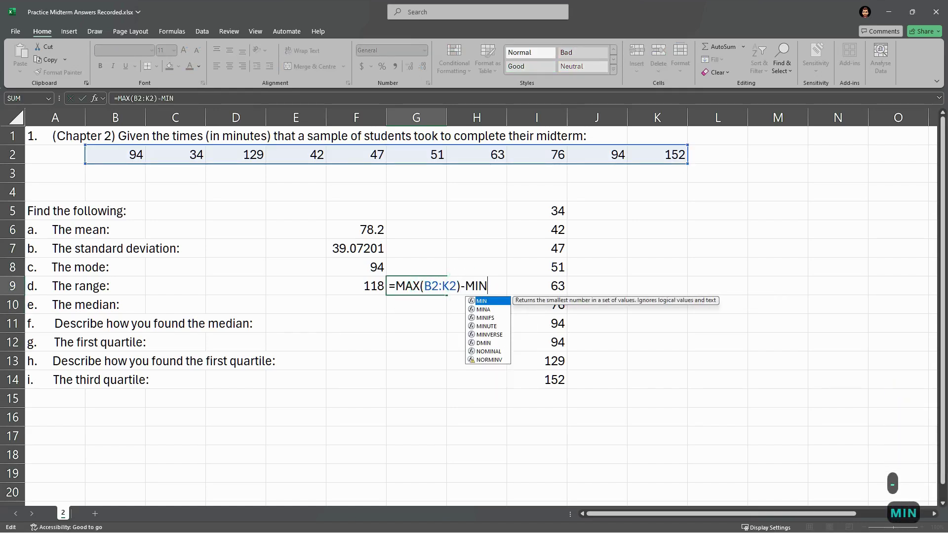
type("(")
left_click_drag(423, 286, 456, 286)
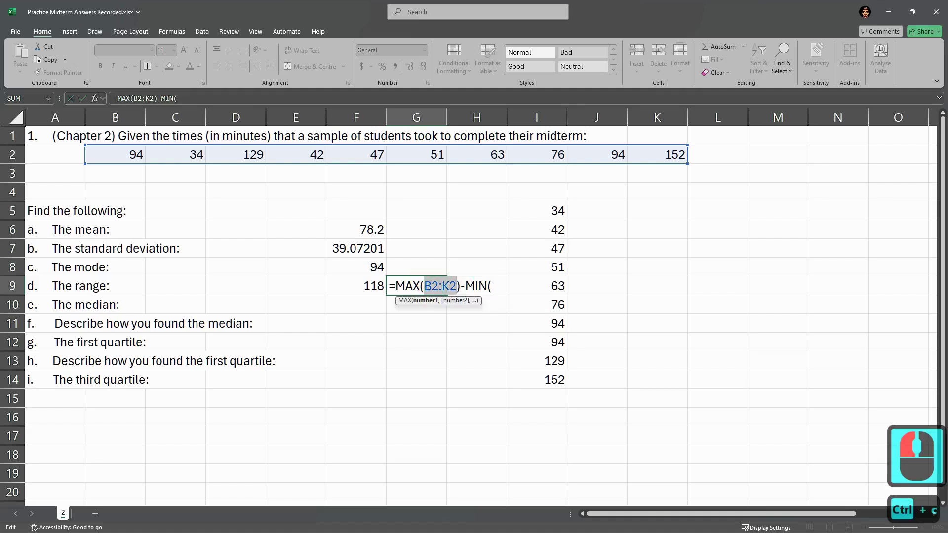
key("ctrl+c")
left_click(493, 285)
key("ctrl+v")
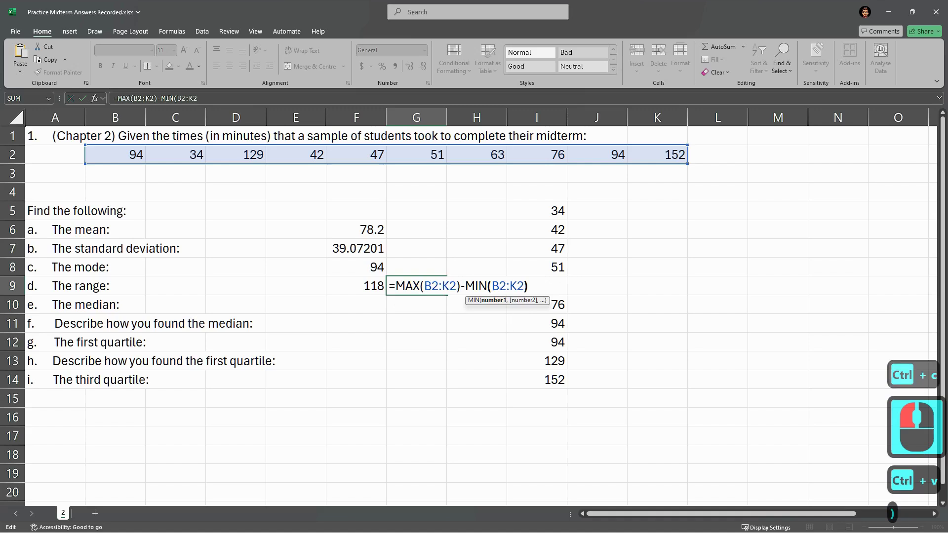
type(")")
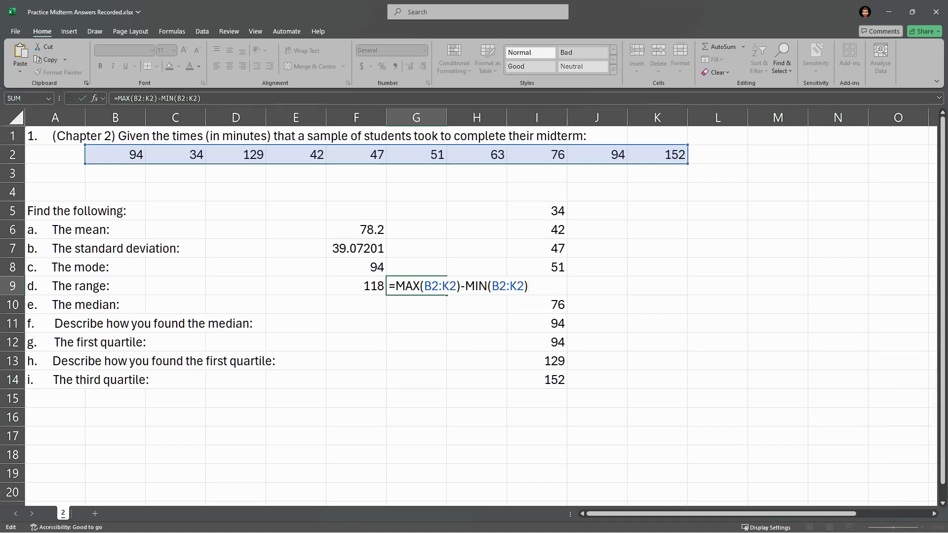
key("Return")
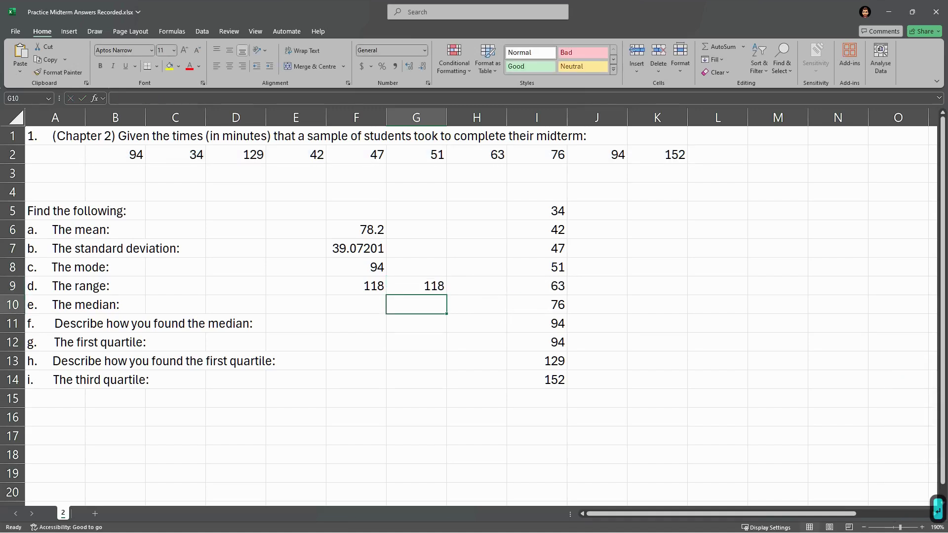
double_click(416, 286)
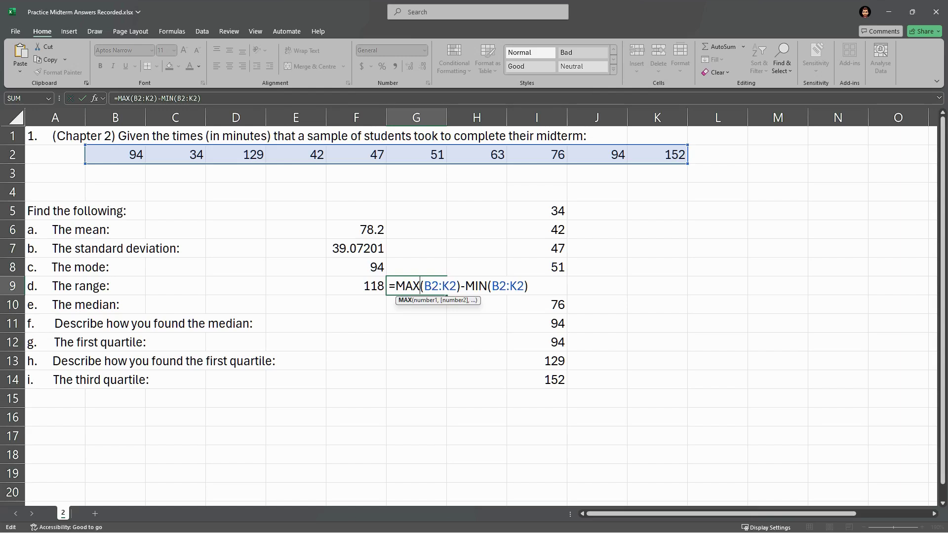
key("Return")
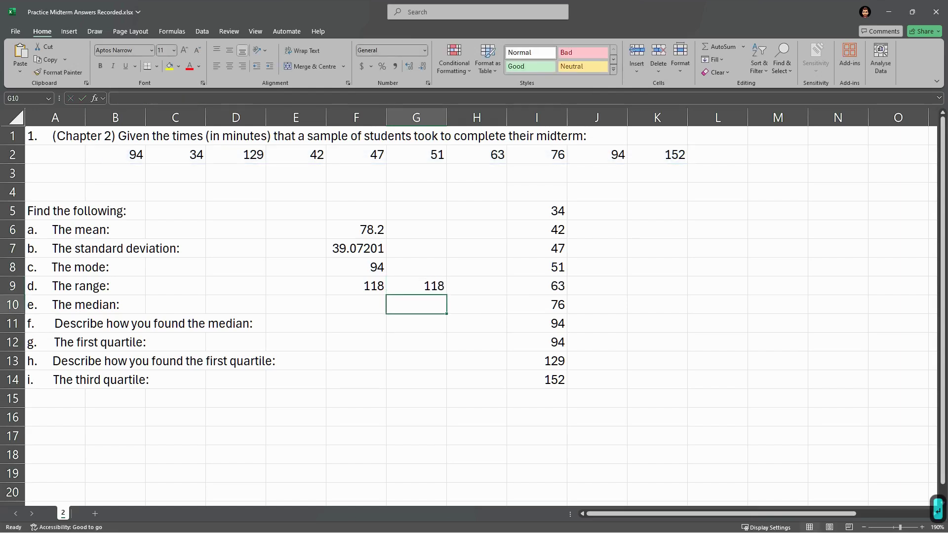
Enter =MEDIAN(B2:K2) in F10 to calculate the median of the times.
left_click(357, 301)
type("=m")
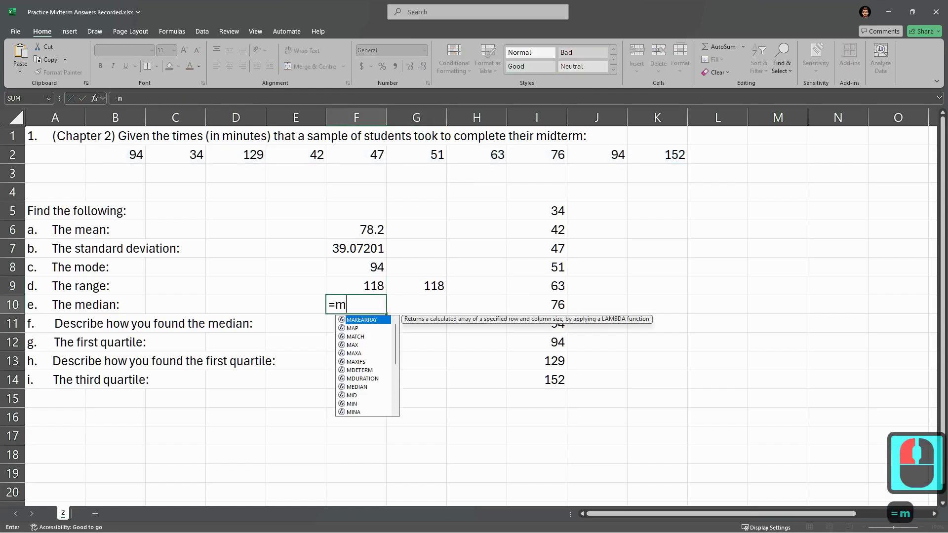
type("ed")
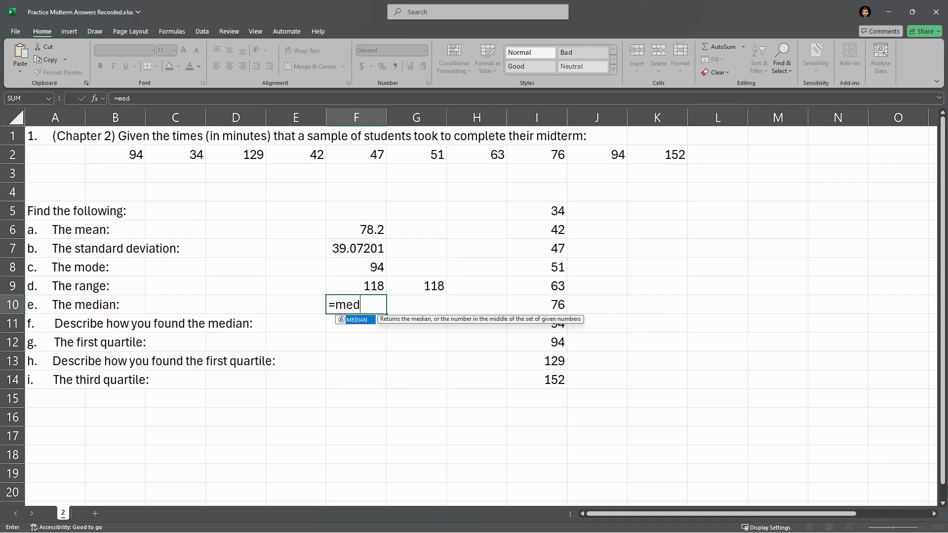
key("Tab")
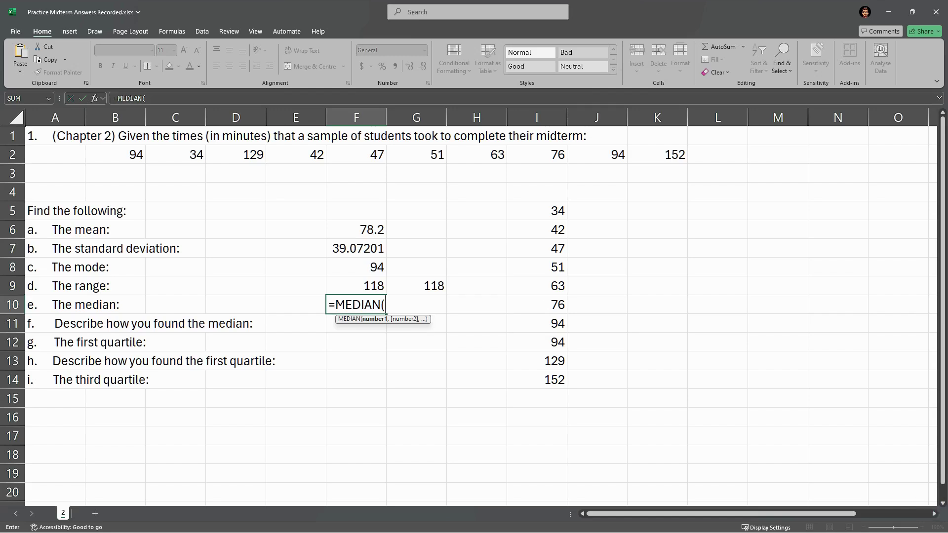
key("ctrl+v")
type(")")
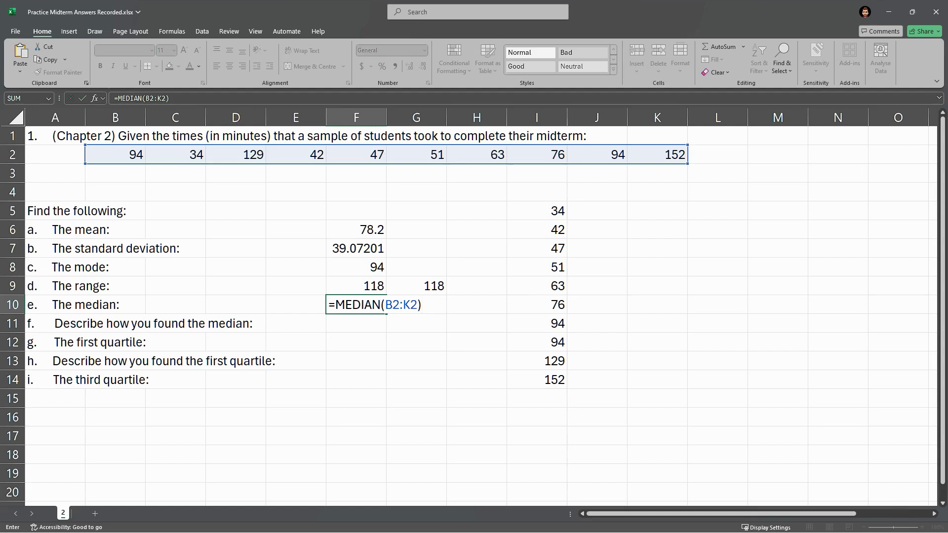
key("Return")
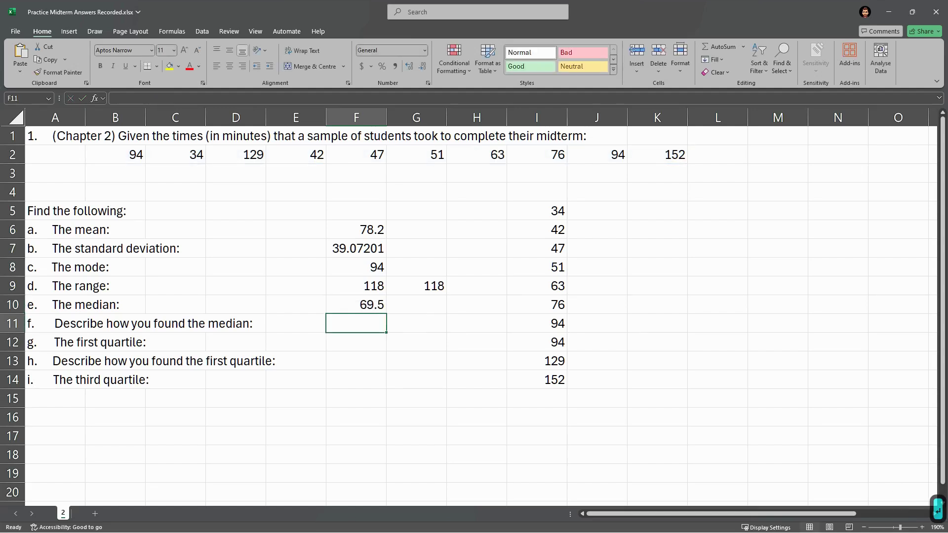
Check the median in F10 against the two middle times in I9:I10 of the sorted column.
left_click(353, 302)
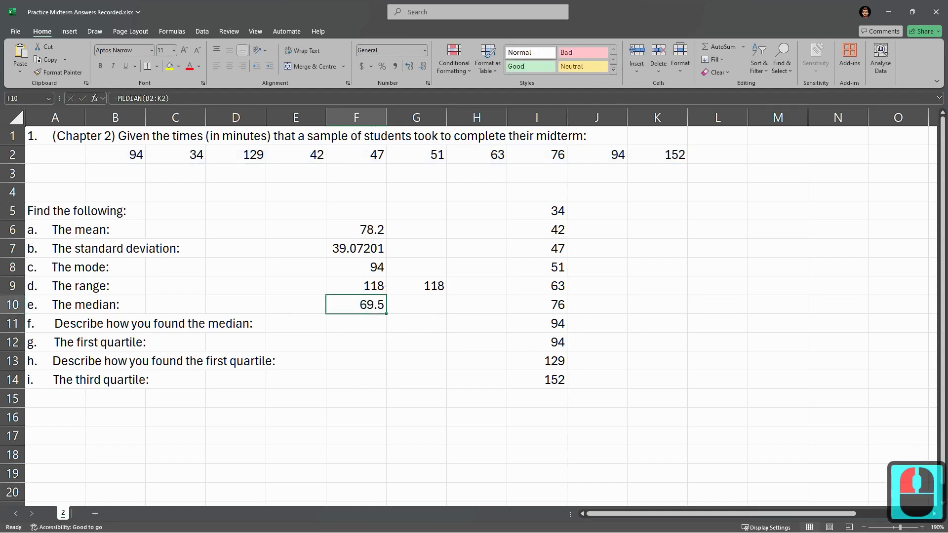
left_click_drag(538, 210, 538, 399)
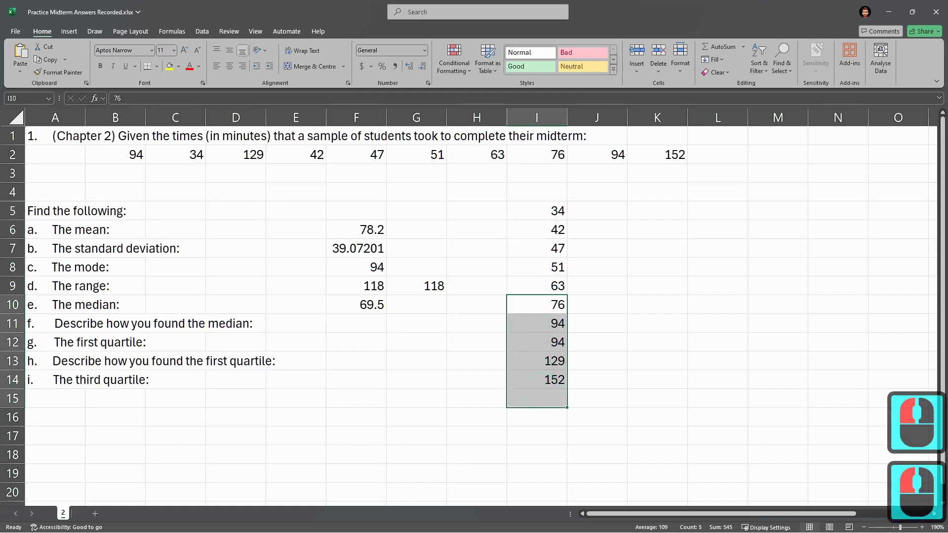
left_click_drag(538, 286, 538, 304)
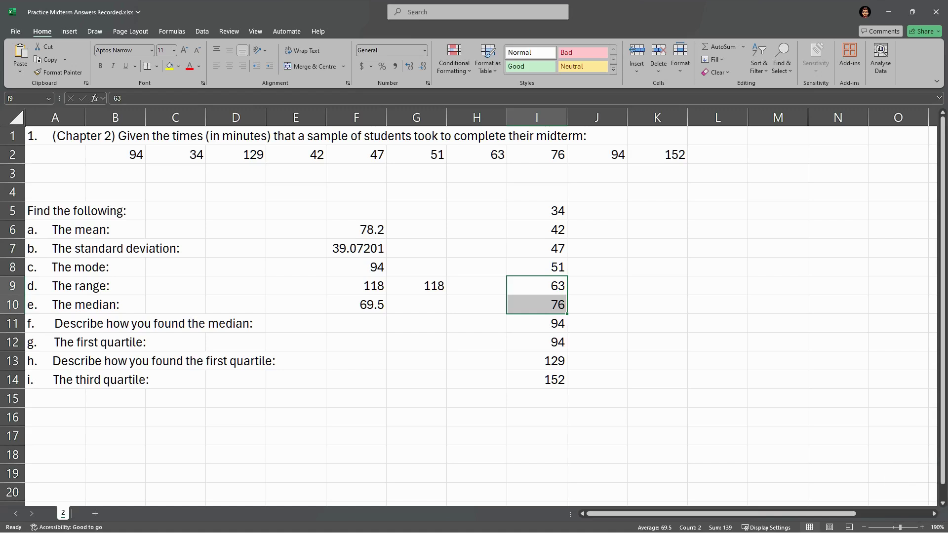
Describe how the median was found by entering "used excel function median(B2:K2)" in F11.
left_click(194, 324)
left_click(338, 324)
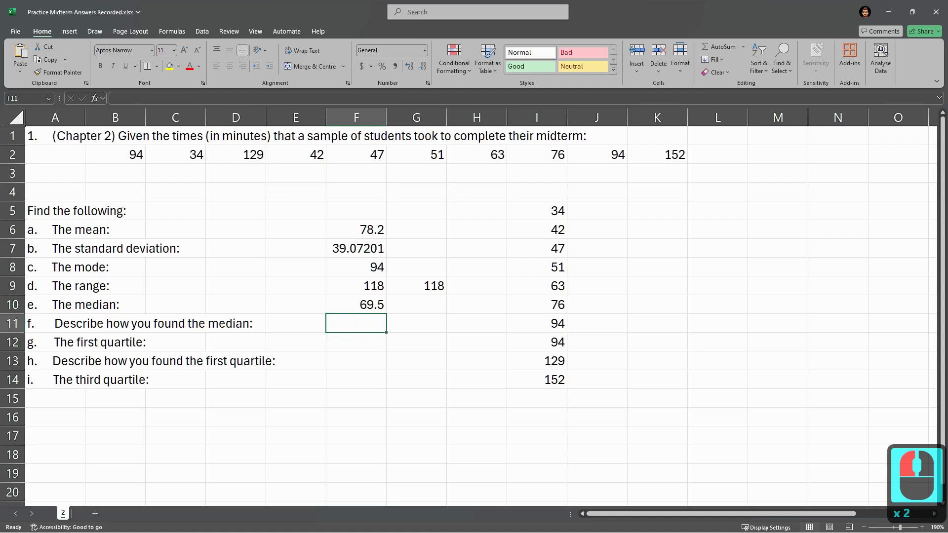
type("used")
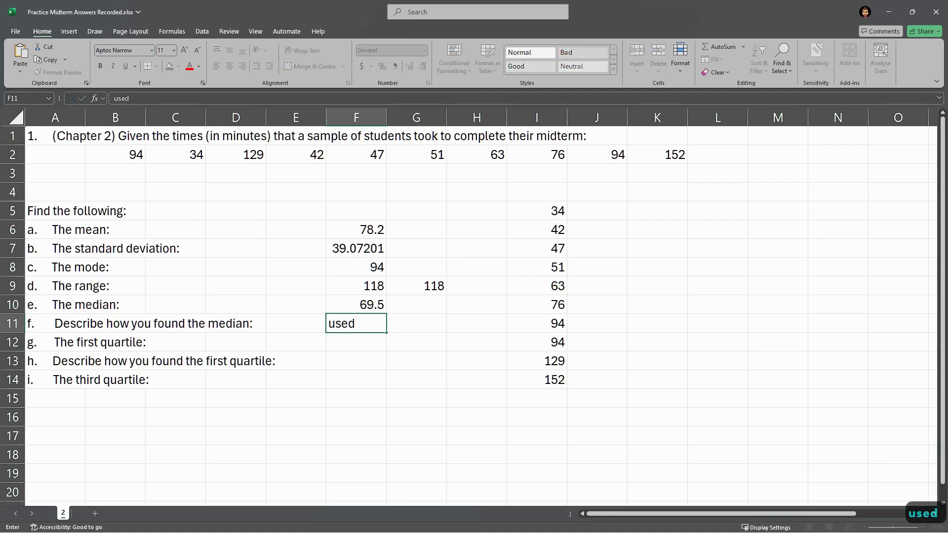
type(" ec")
key("BackSpace")
type("x")
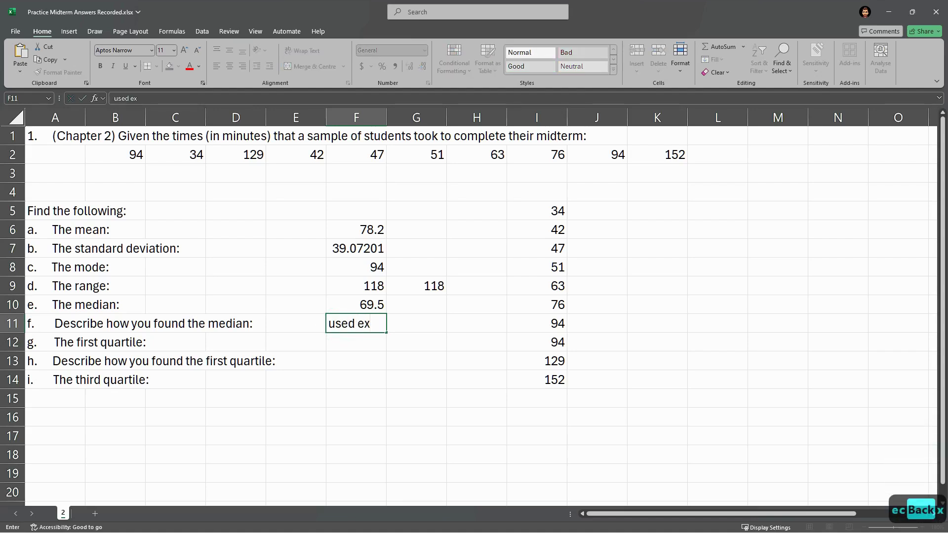
type("cel function media")
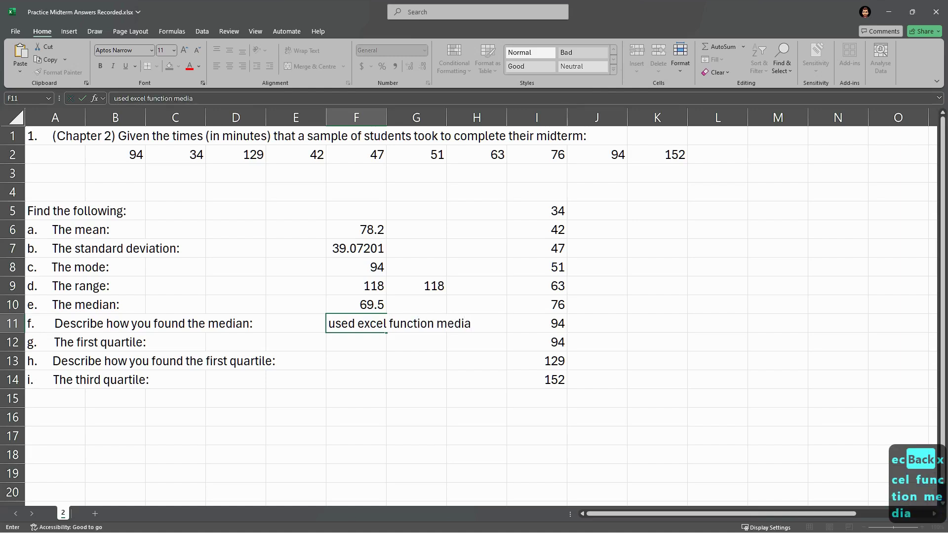
key("BackSpace")
type("n")
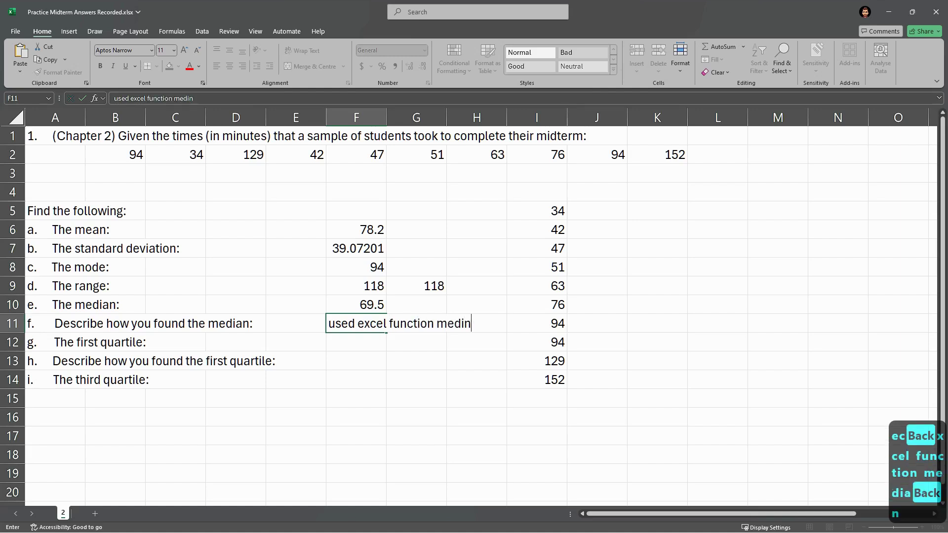
key("BackSpace")
key("BackSpace")
type("ian")
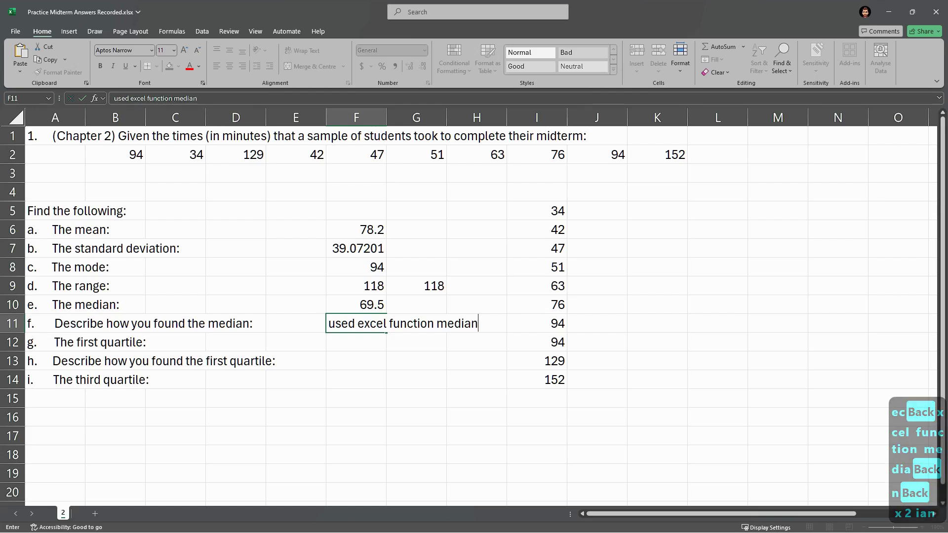
type("(")
type("B2:K2")
type(")")
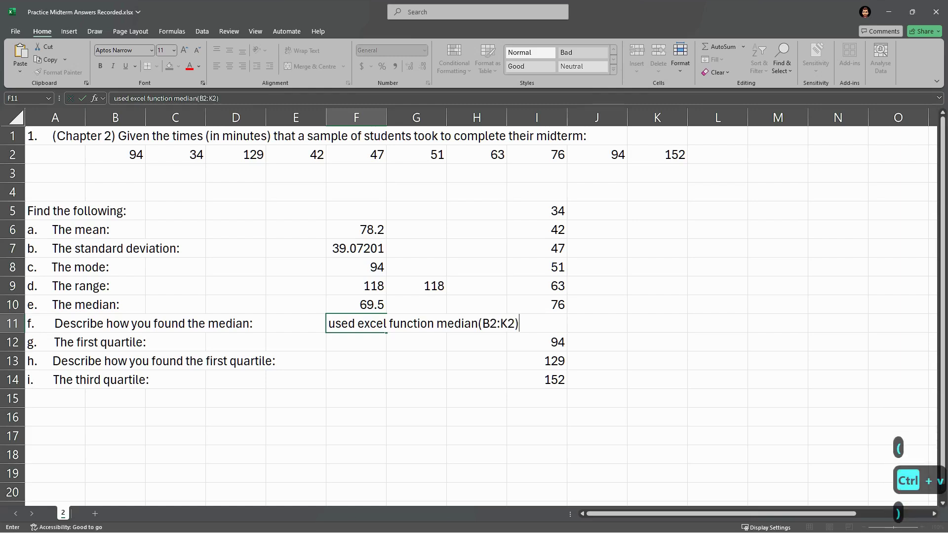
key("Return")
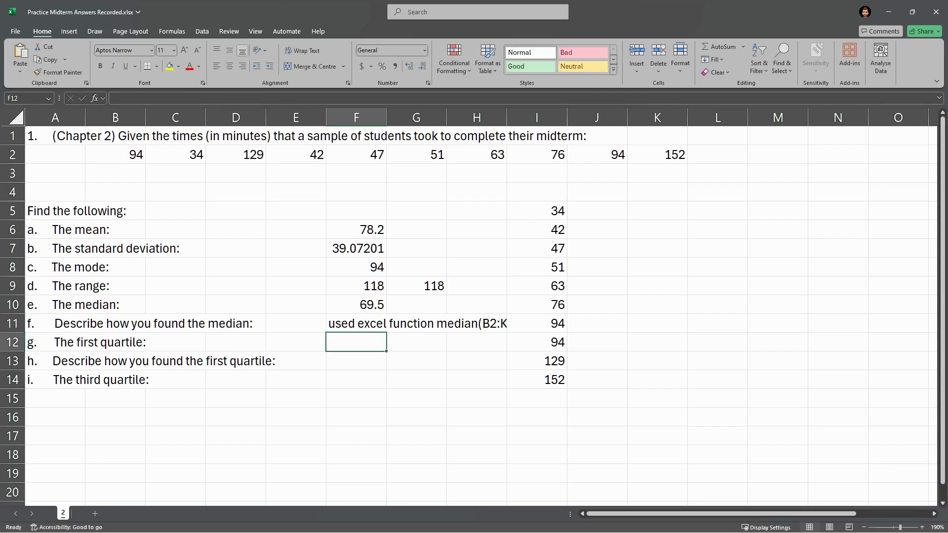
Enter =PERCENTILE.INC(B2:K2,0.25) in F12 to calculate the first quartile of the times.
left_click(168, 344)
left_click(349, 335)
type("=")
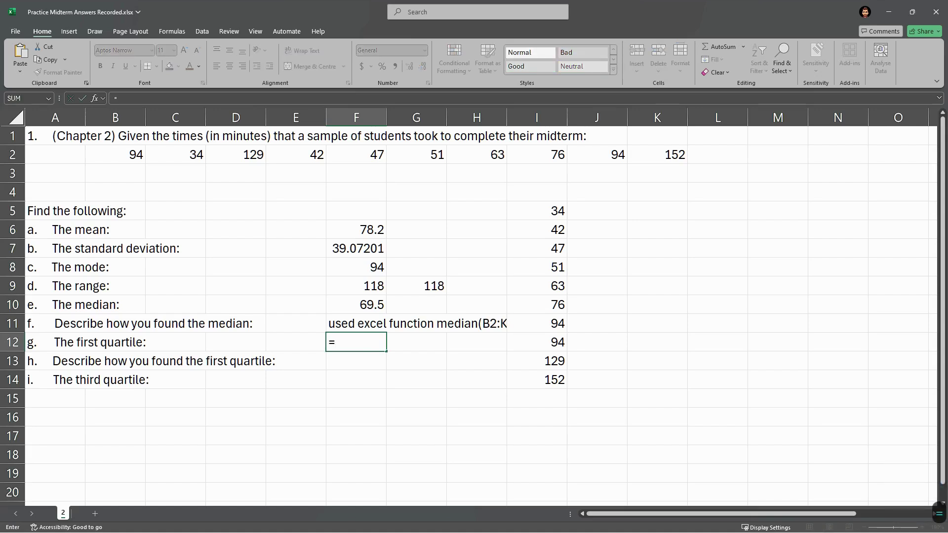
type("per")
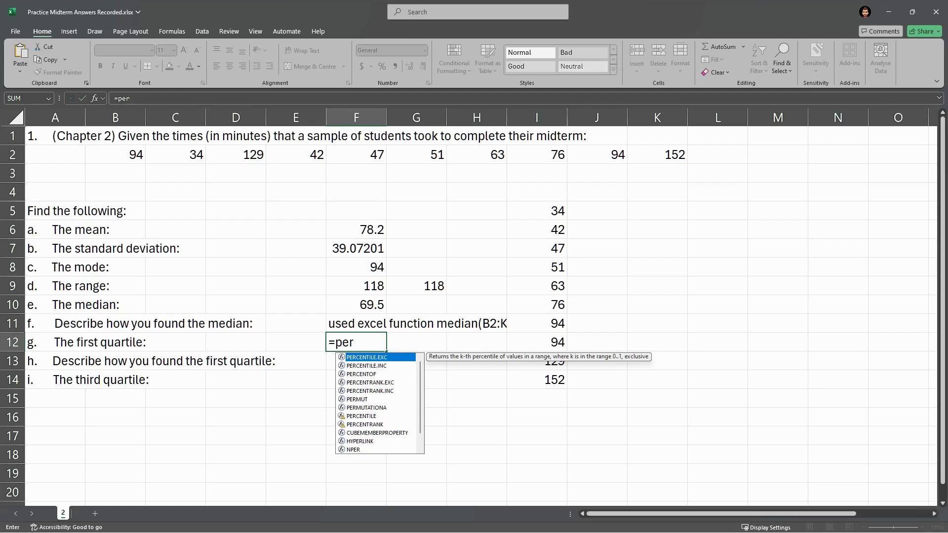
left_click(399, 366)
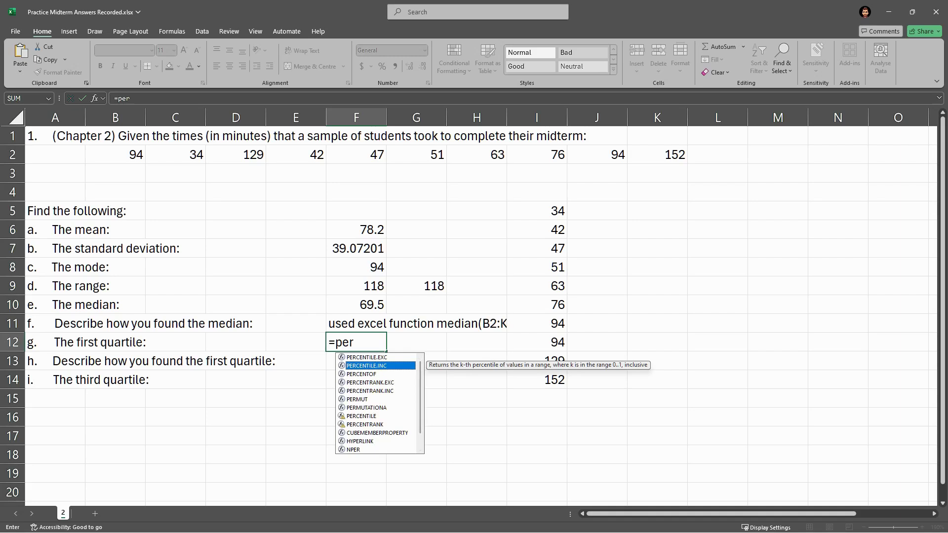
double_click(399, 365)
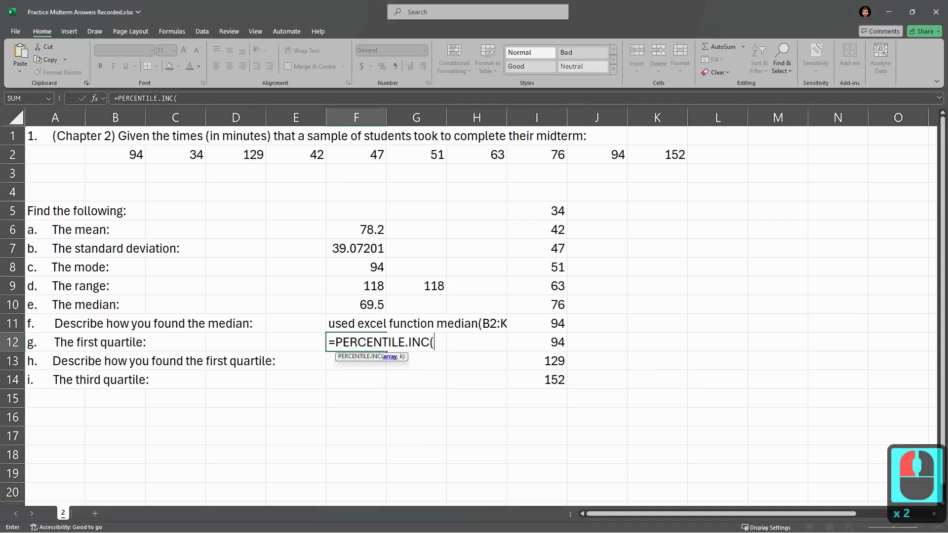
type("B2:K2")
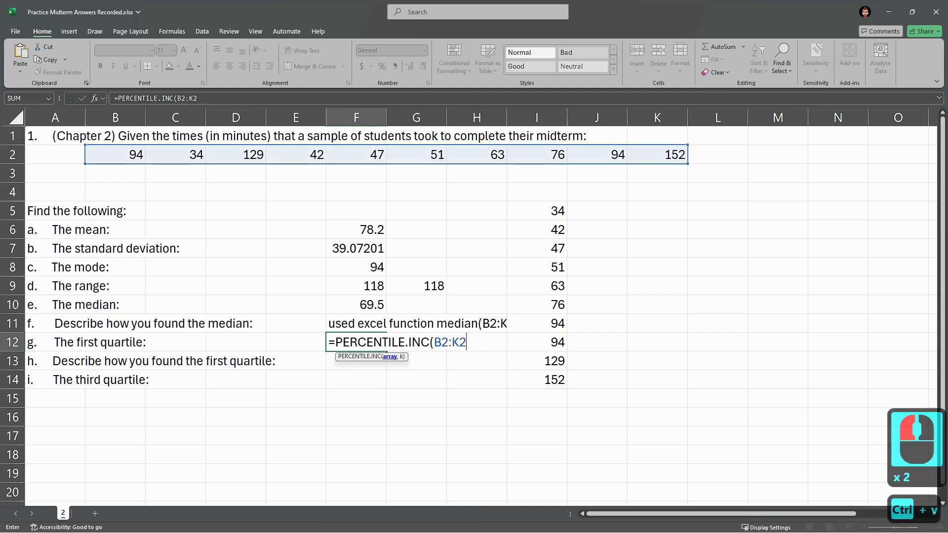
type(",")
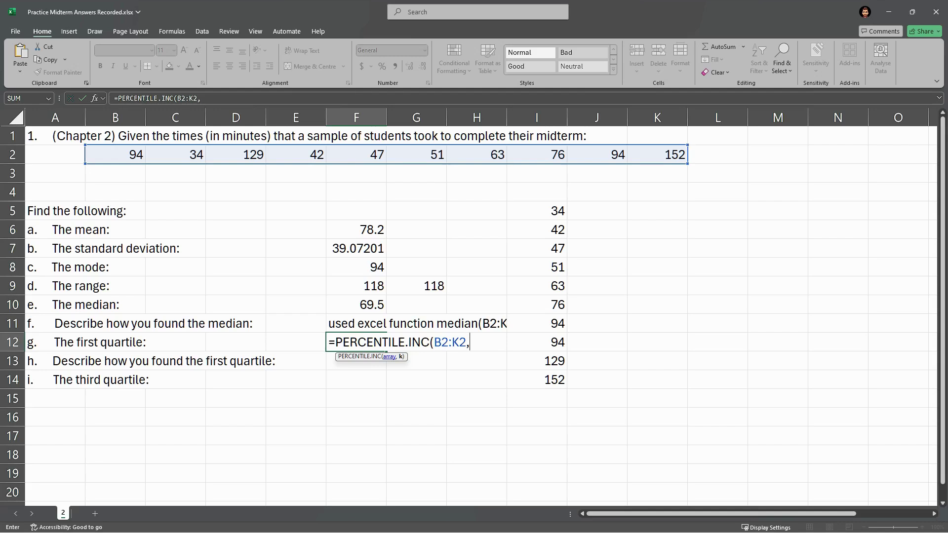
type("0.25")
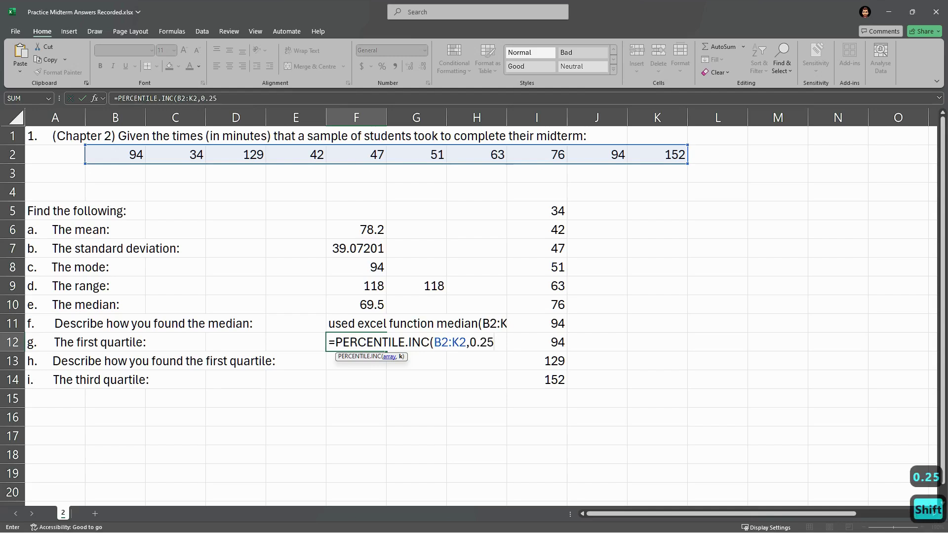
type(")")
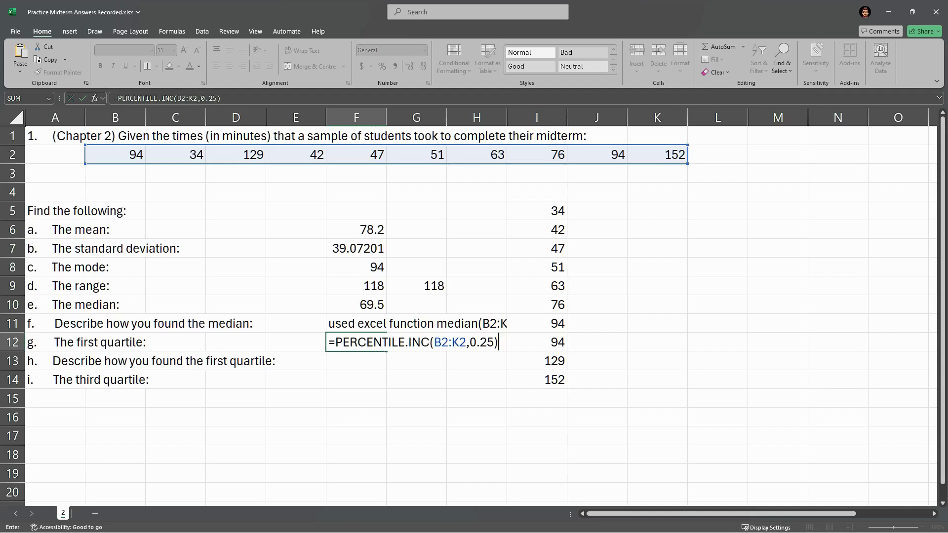
key("Return")
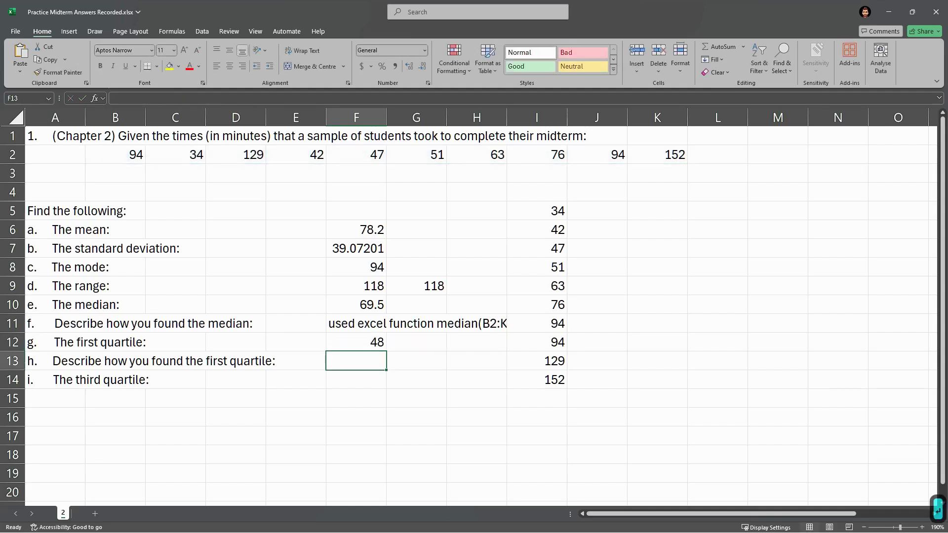
Check the first quartile in F12 against the lower half of the sorted times in I5:I9 and its middle value in I7.
left_click(351, 342)
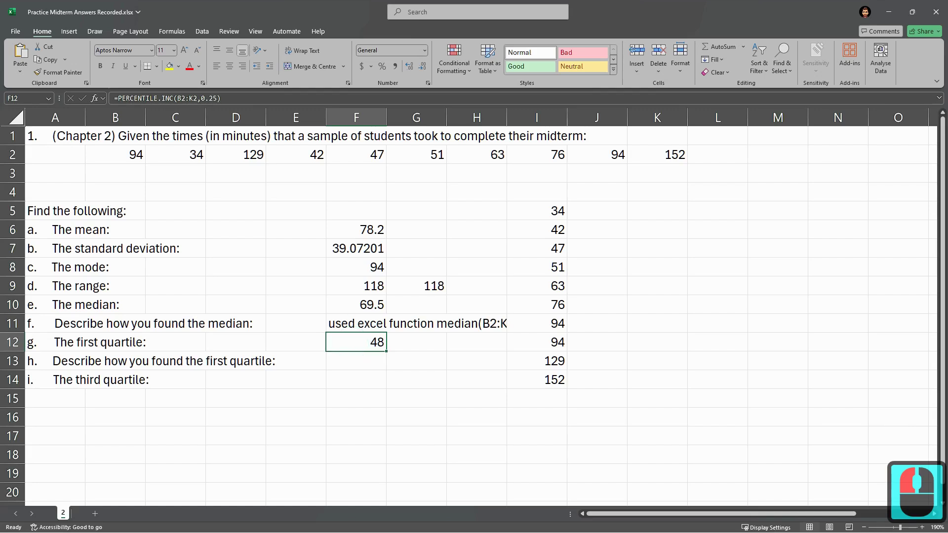
left_click_drag(543, 211, 540, 289)
left_click(540, 249)
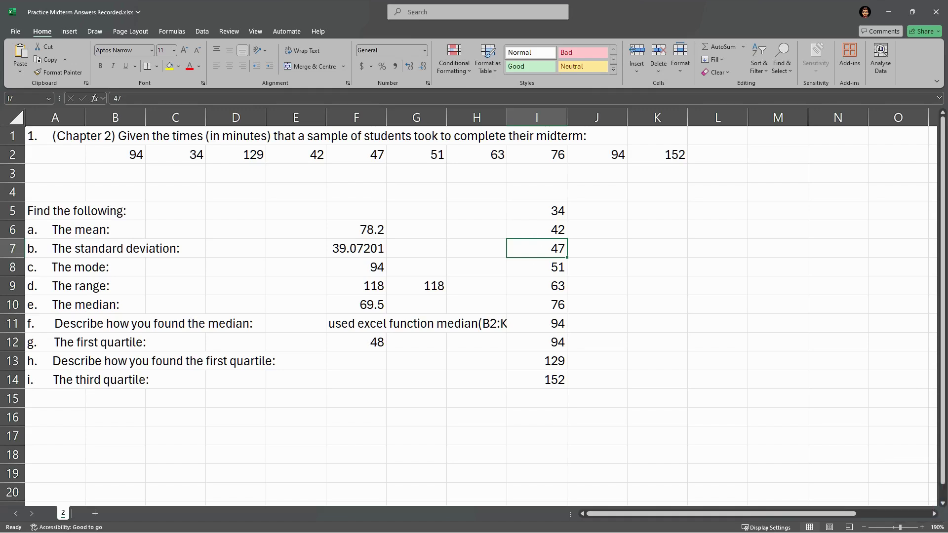
Enter =PERCENTILE.INC(B2:K2,0.75) in F14 to calculate the third quartile of the times.
left_click(351, 380)
type("=PER")
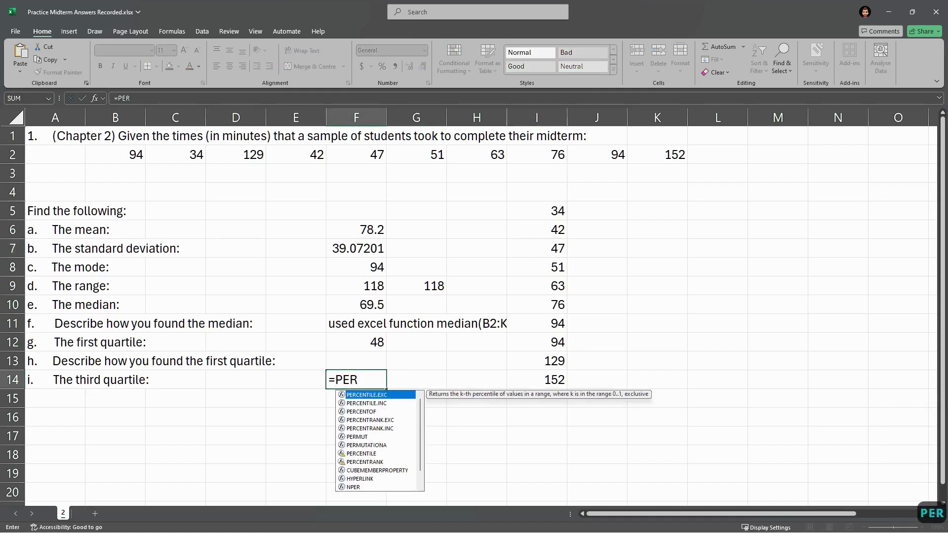
key("Down")
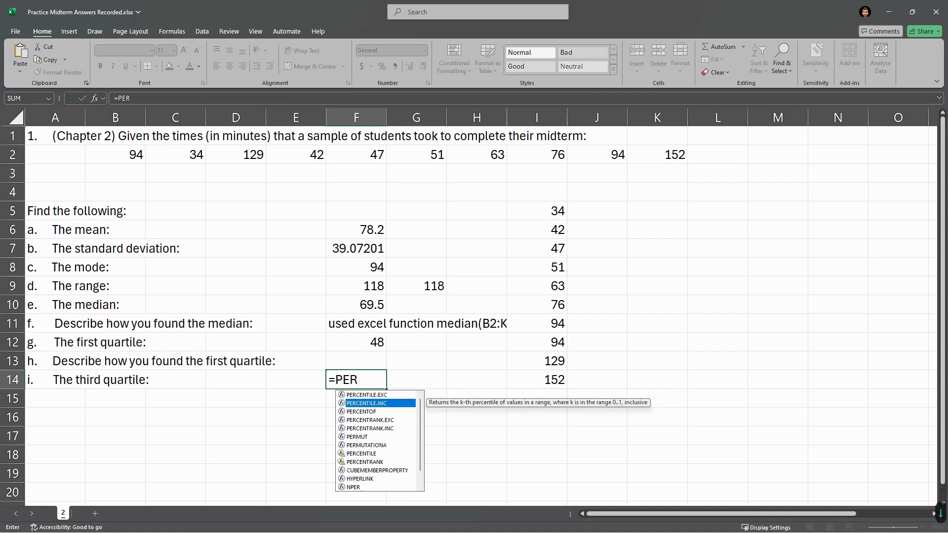
key("Tab")
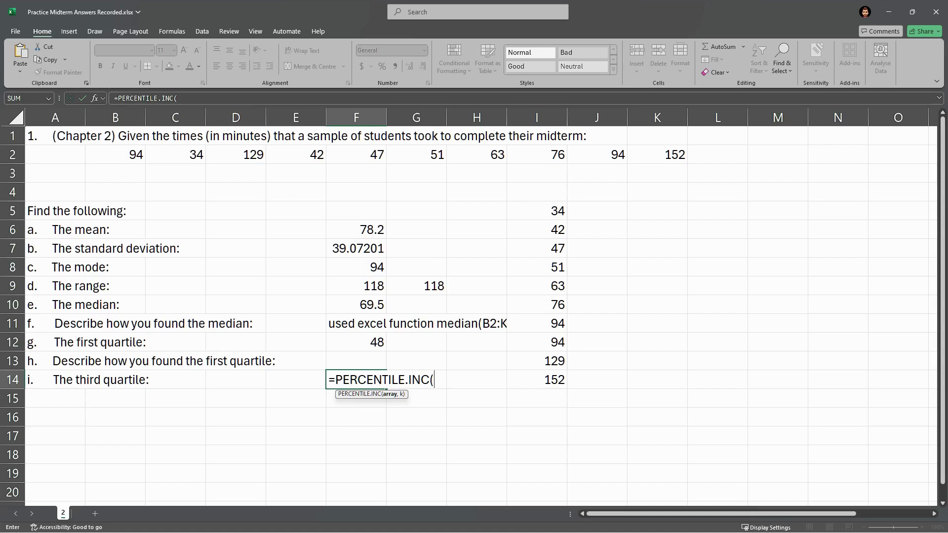
left_click_drag(91, 154, 685, 158)
type(",")
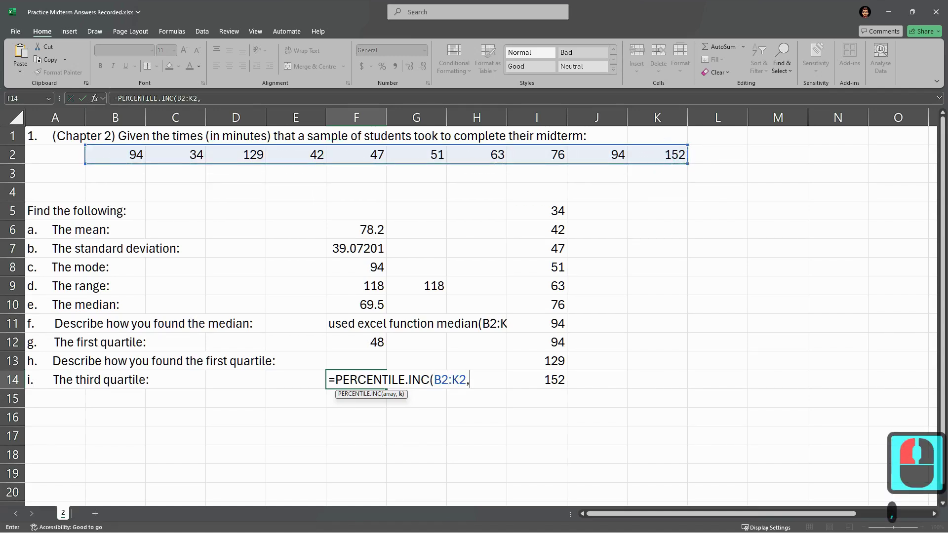
type("0.75)")
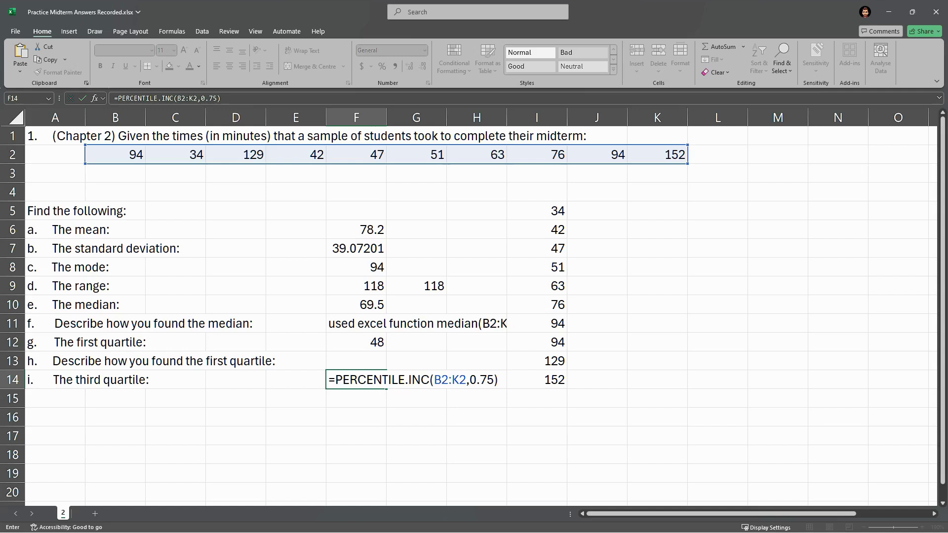
Copy the third quartile formula's text without its equals sign, commit the formula, and paste PERCENTILE.INC(B2:K2,0.75) as plain text in F15.
left_click_drag(336, 380, 499, 380)
key("ctrl+c")
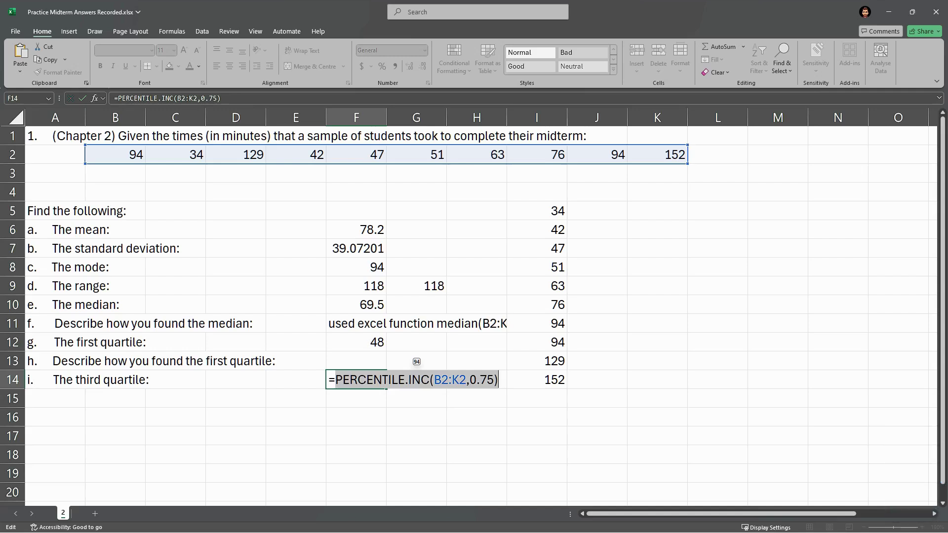
key("Return")
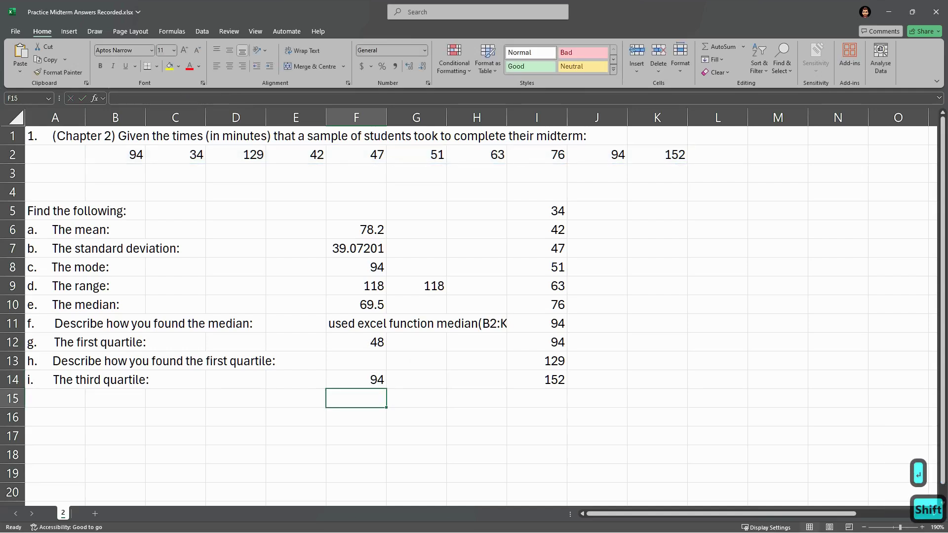
key("ctrl+v")
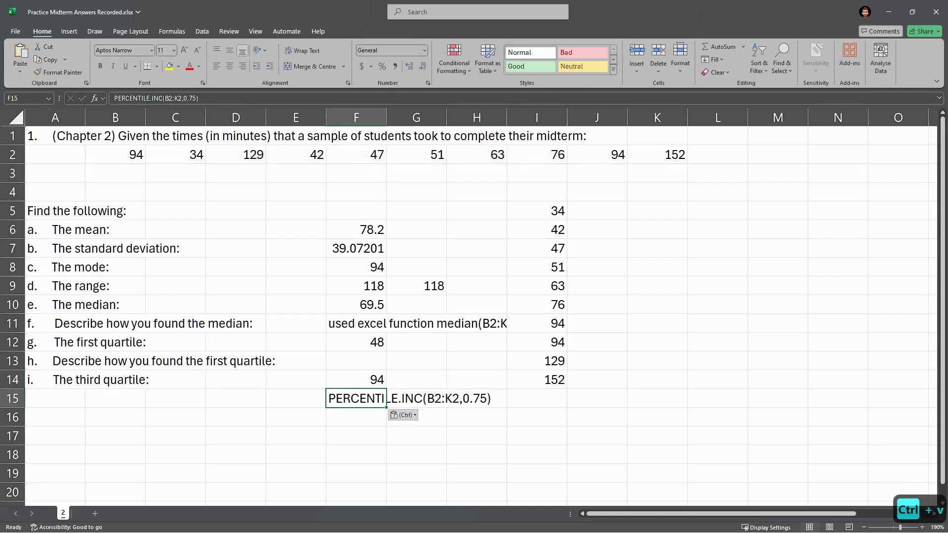
key("Return")
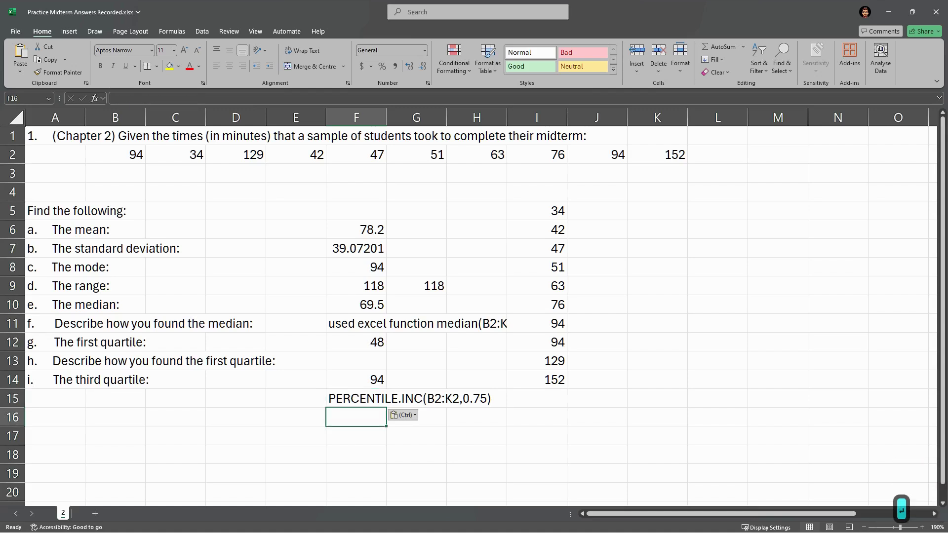
Describe how the first quartile was found in F13 by adapting the copied function text to "used Excal PERCENTILE.INC(B2:K2,0.25)".
left_click(368, 361)
key("ctrl+v")
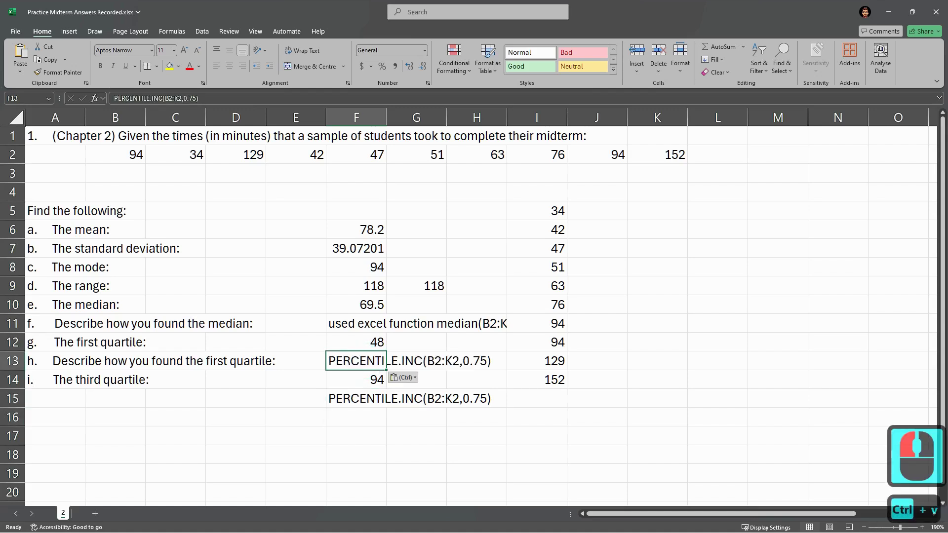
double_click(327, 361)
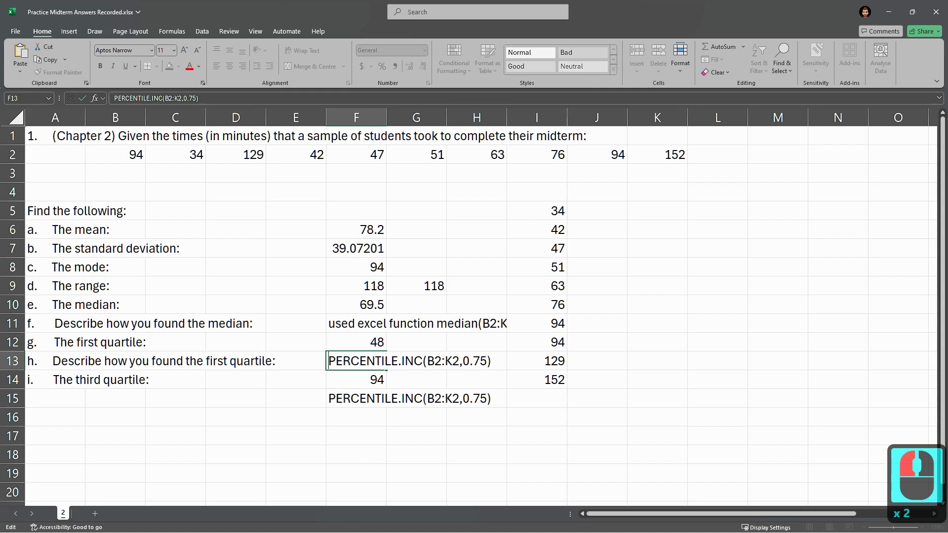
type("used Excal")
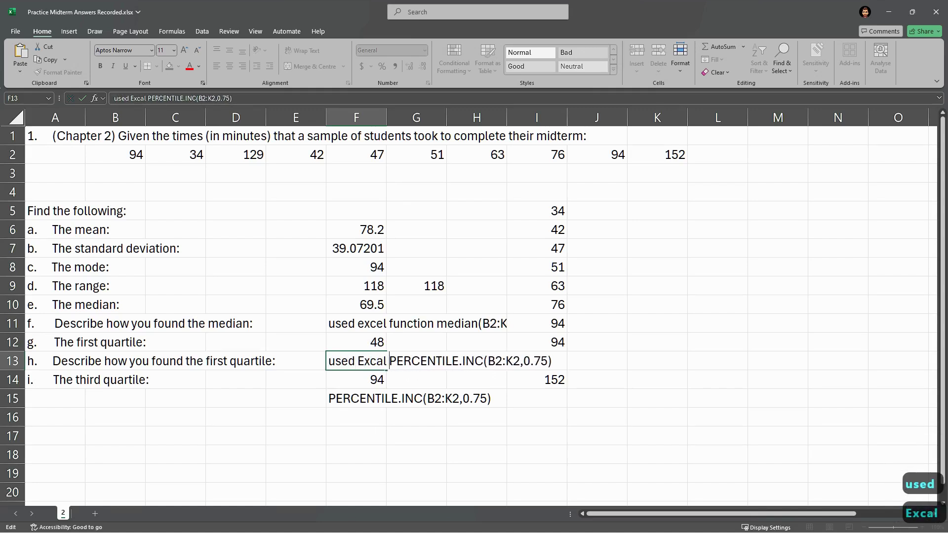
key("Right")
key("Right")
key("Right")
key("Right")
key("Right")
key("Right")
key("Right")
key("Right")
key("Right")
key("Right")
key("Right")
key("Right")
key("Right")
key("Right")
key("Right")
key("Right")
key("Right")
key("Right")
key("Right")
key("Right")
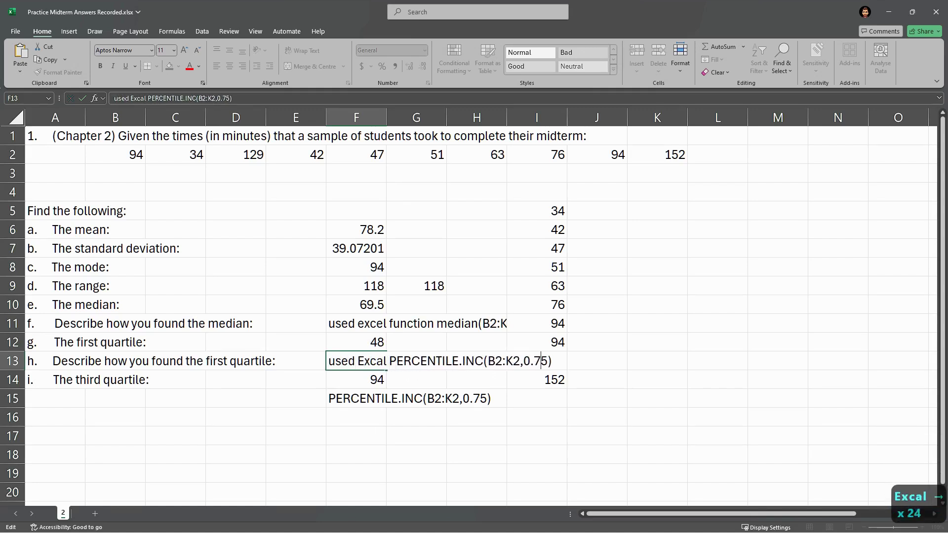
key("BackSpace")
type("2")
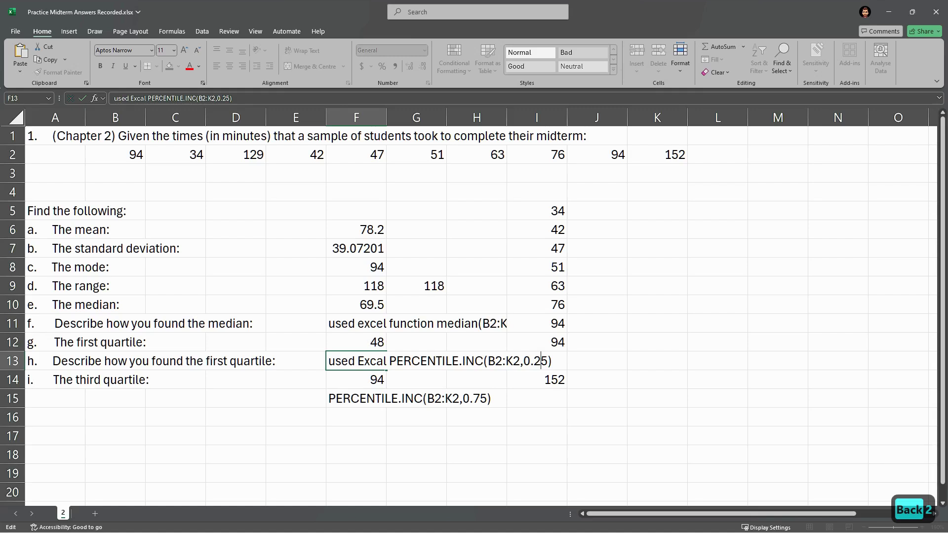
left_click(387, 398)
Widen column H enough to show the full explanations in F11 and F13.
left_click(435, 355)
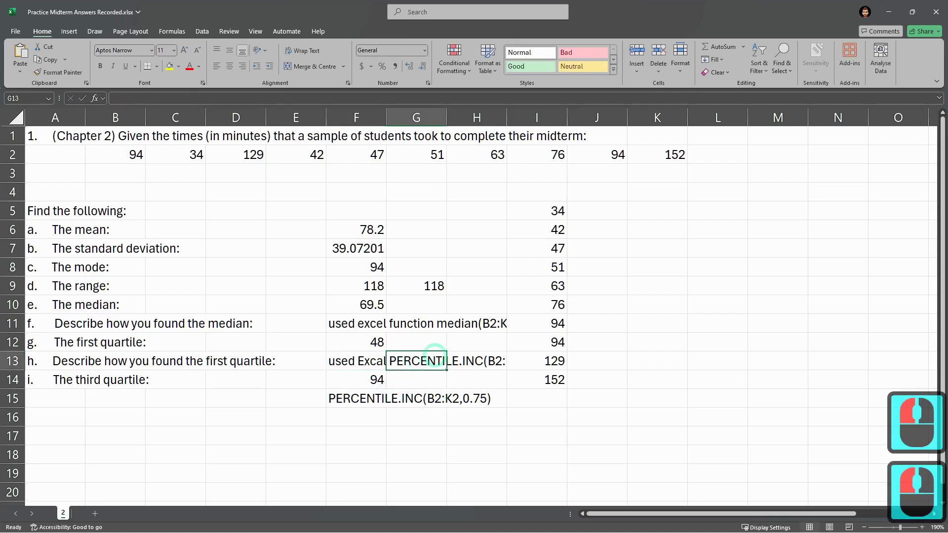
left_click_drag(506, 117, 603, 118)
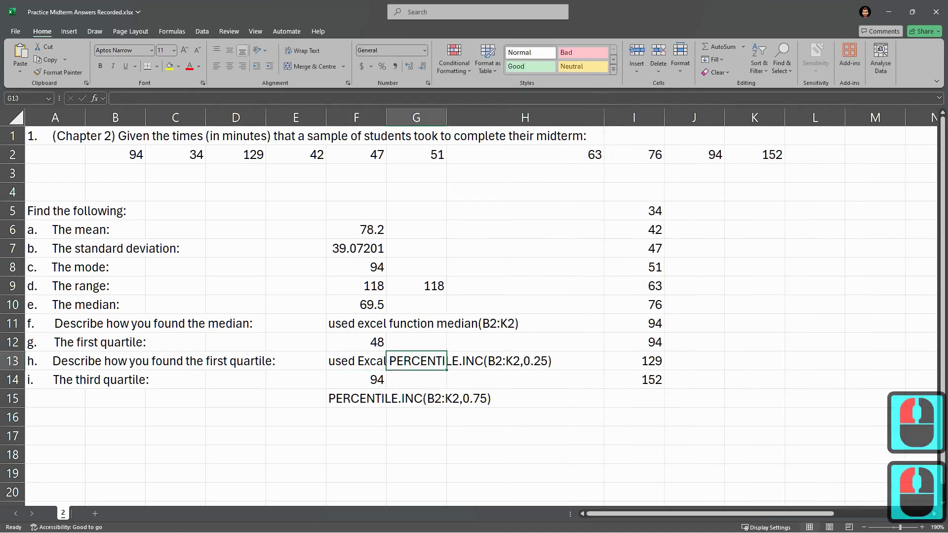
left_click(497, 401)
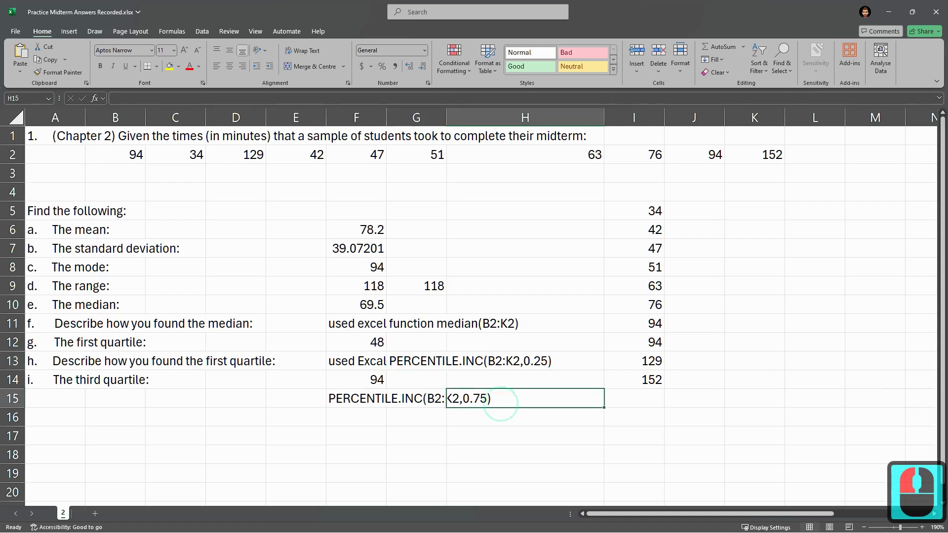